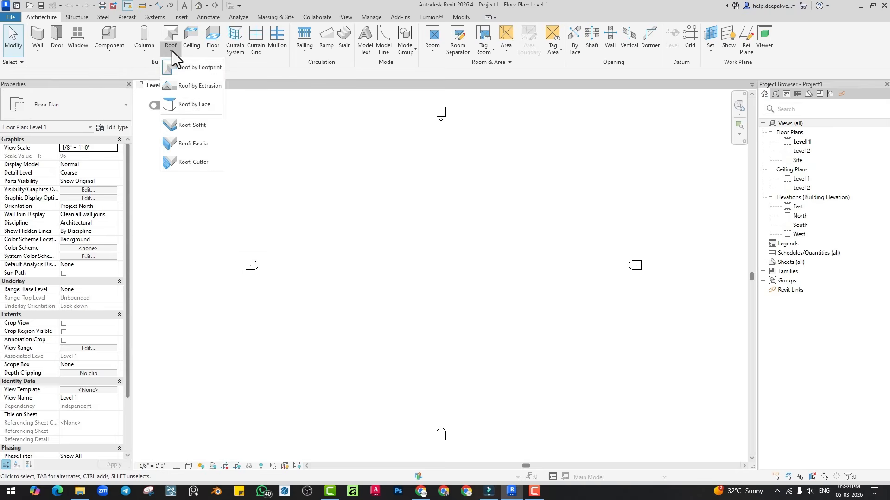
Draw four Generic - 8" walls as a rectangle about 45' by 25' in the Level 1 plan, reaching up to Level 2
click(172, 51)
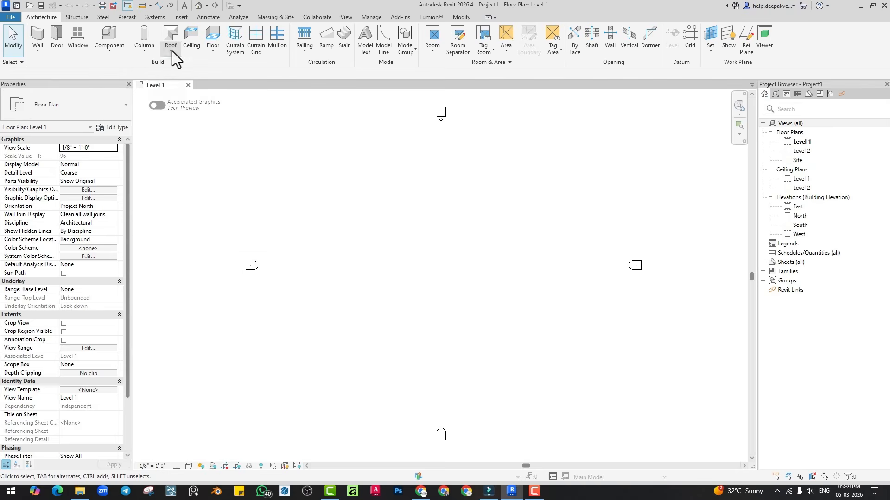
click(37, 63)
click(104, 74)
click(112, 102)
click(406, 31)
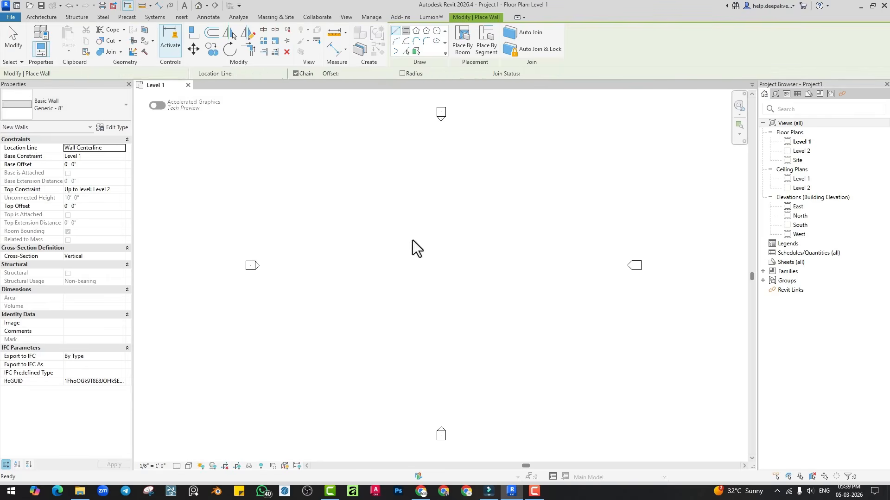
click(394, 240)
click(497, 296)
scroll(484, 285, up, 3)
key(Escape)
key(Escape)
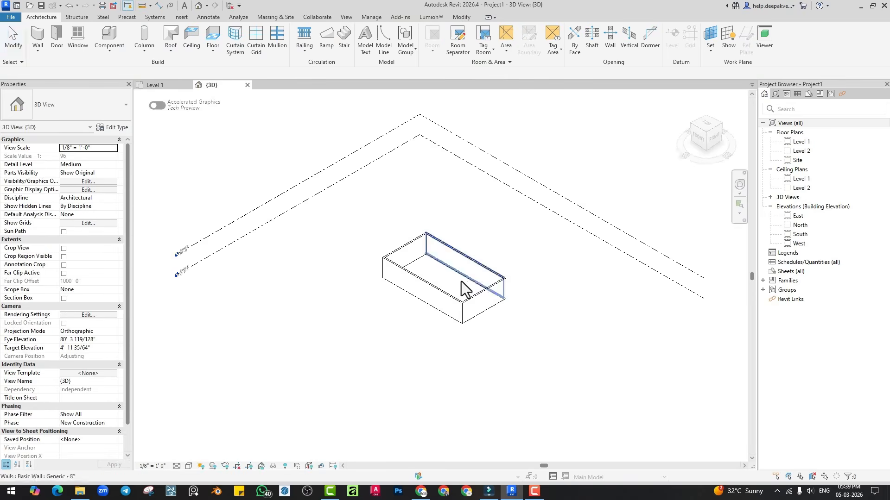
Open the 3D view of the walls and set its visual style to Shaded
scroll(462, 279, up, 2)
click(189, 466)
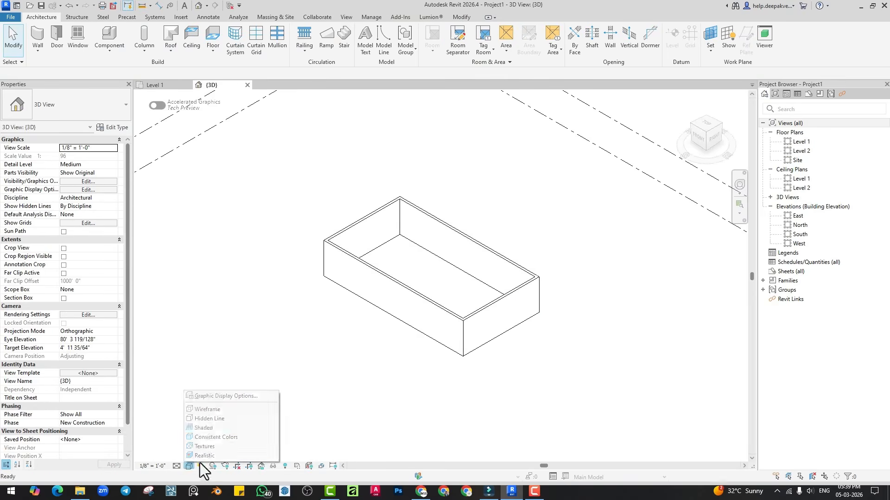
click(202, 425)
click(171, 50)
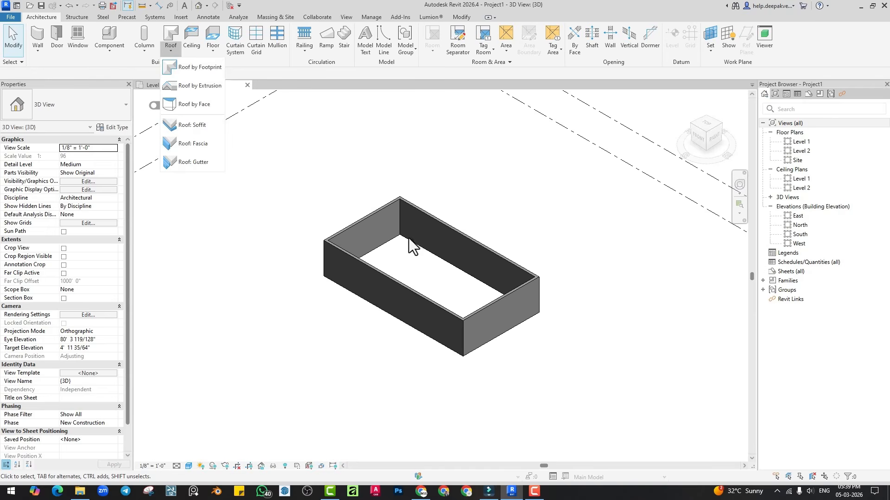
click(797, 142)
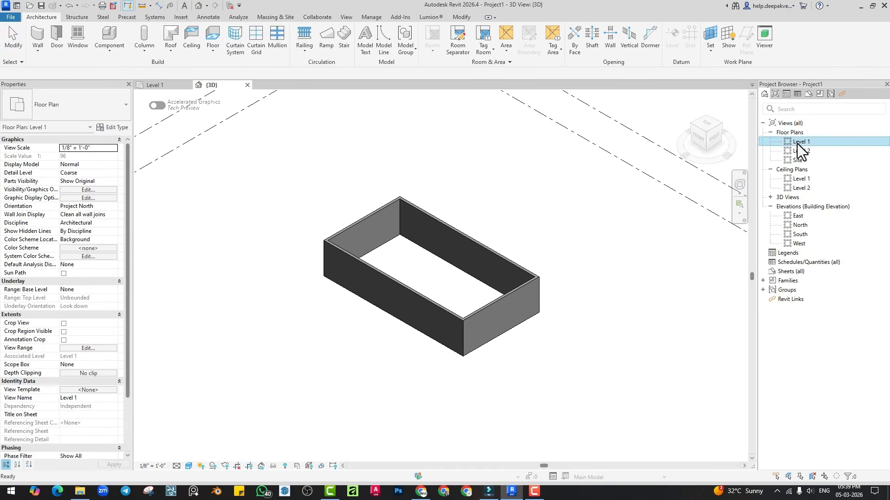
double_click(797, 142)
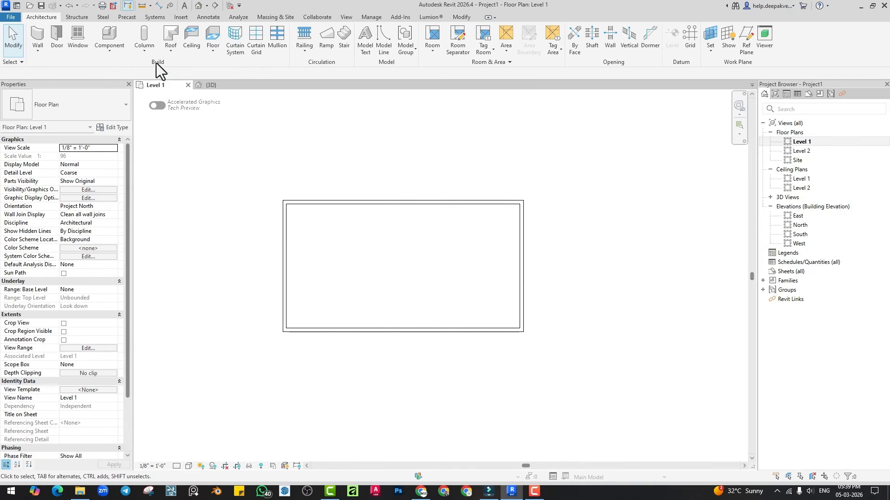
click(168, 57)
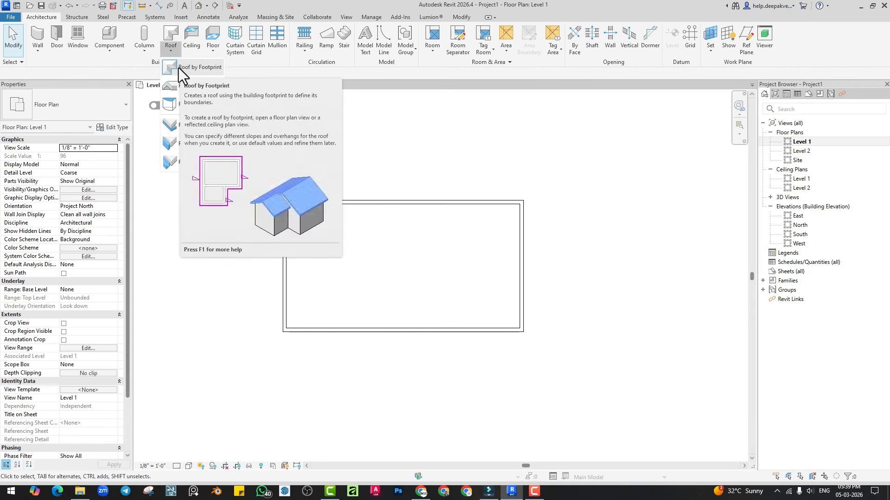
click(179, 67)
drag(346, 211, 350, 222)
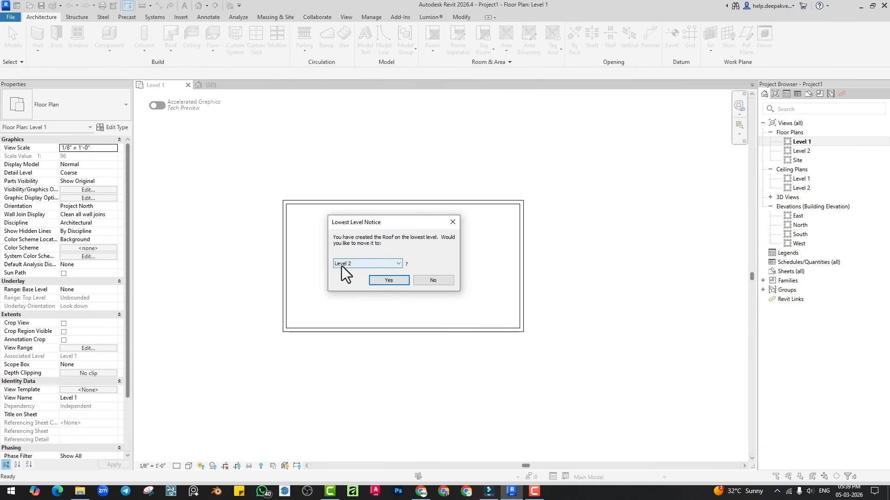
click(454, 222)
click(397, 39)
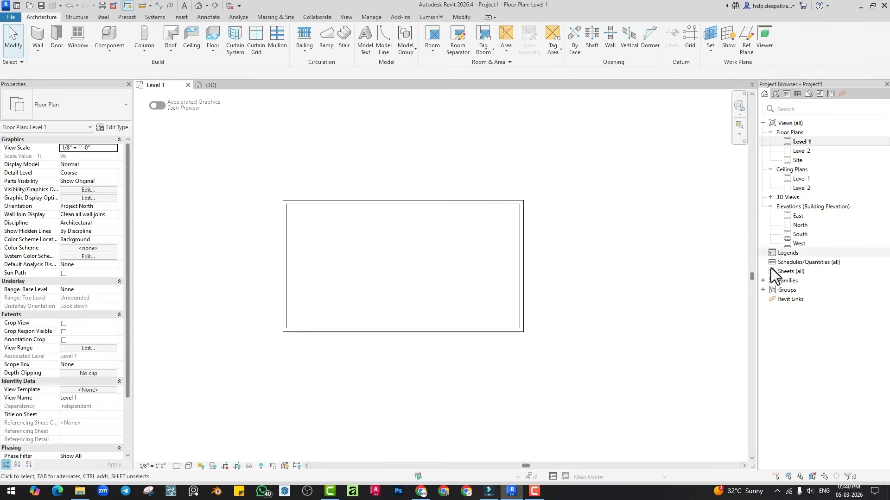
Open the North elevation and examine how the walls sit between Level 1 and Level 2
double_click(799, 224)
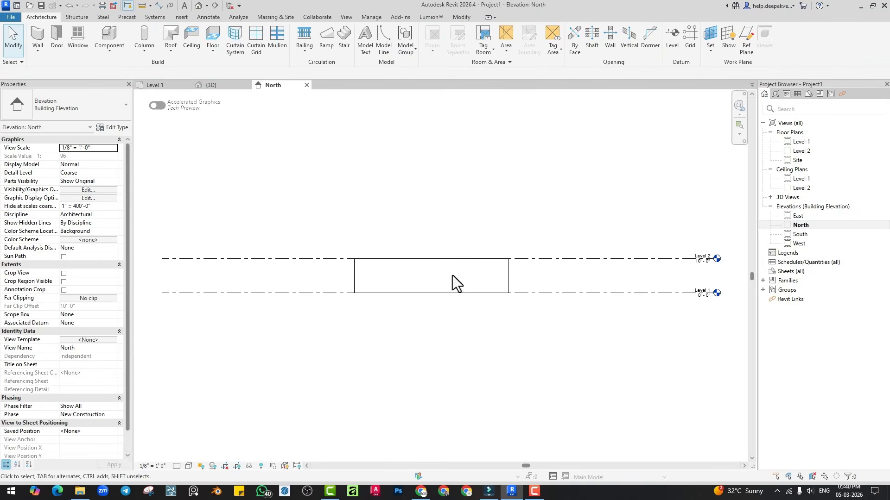
scroll(502, 281, up, 1)
middle_drag(620, 294, 531, 280)
scroll(510, 279, up, 1)
click(510, 305)
click(477, 250)
middle_drag(366, 300, 412, 300)
scroll(410, 294, down, 1)
middle_drag(335, 281, 489, 303)
scroll(388, 287, down, 1)
drag(190, 218, 469, 366)
click(458, 267)
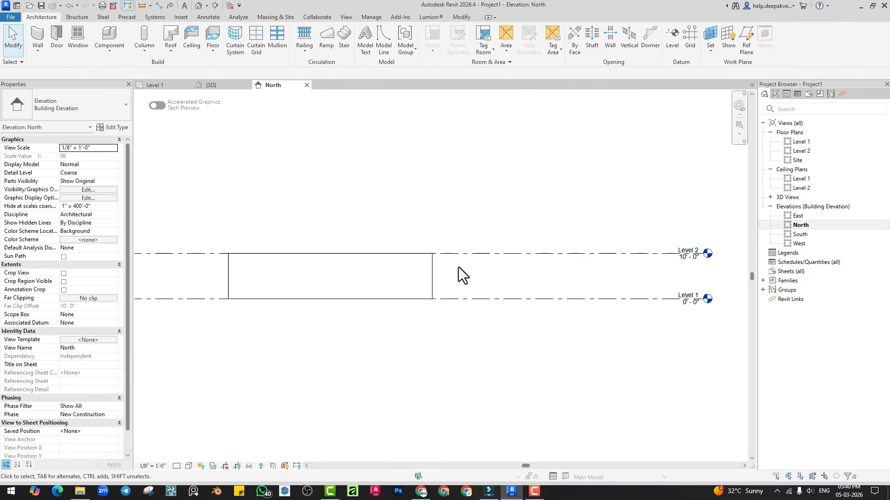
Select the Level 2 and Level 1 lines in turn to inspect their elevations relative to the walls
click(446, 255)
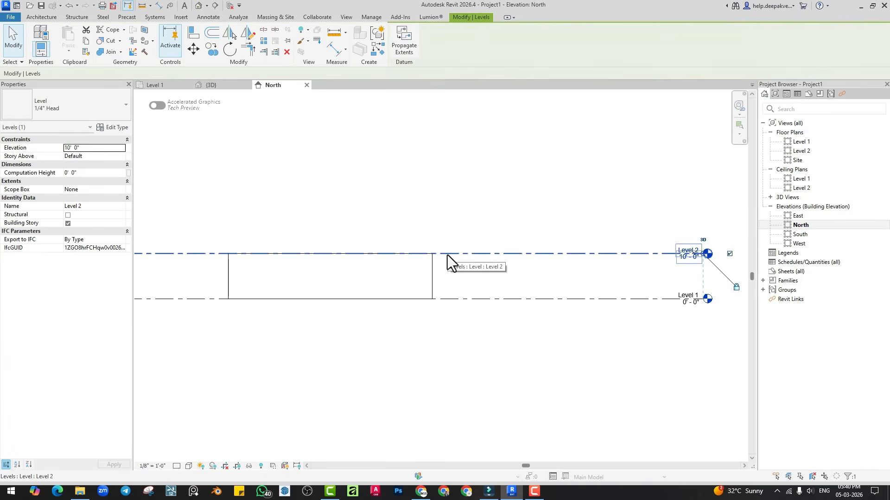
click(460, 298)
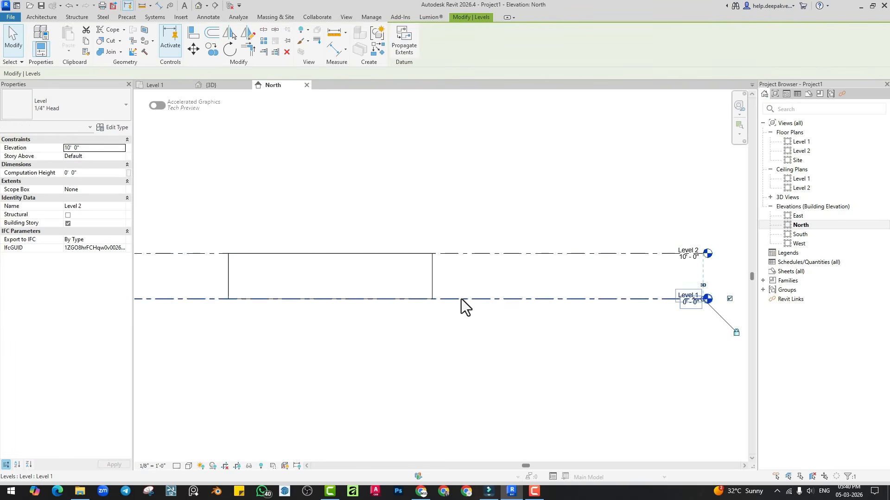
click(450, 283)
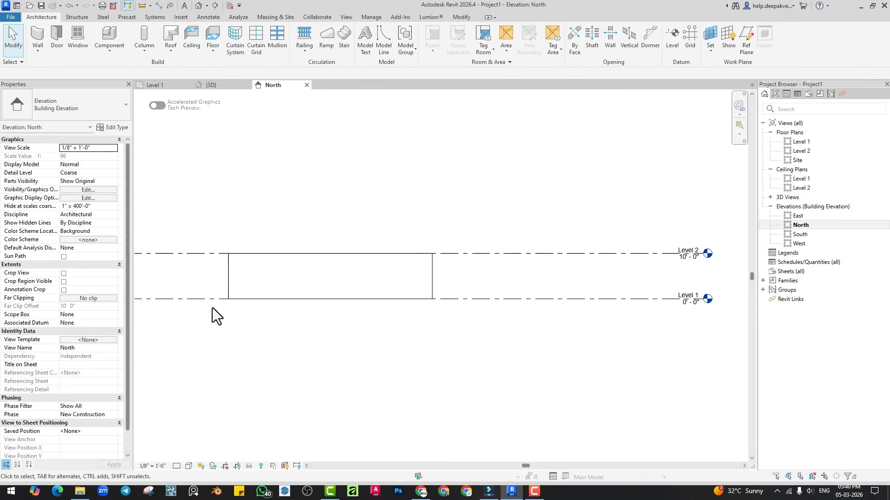
middle_drag(504, 307, 516, 315)
middle_drag(487, 281, 478, 250)
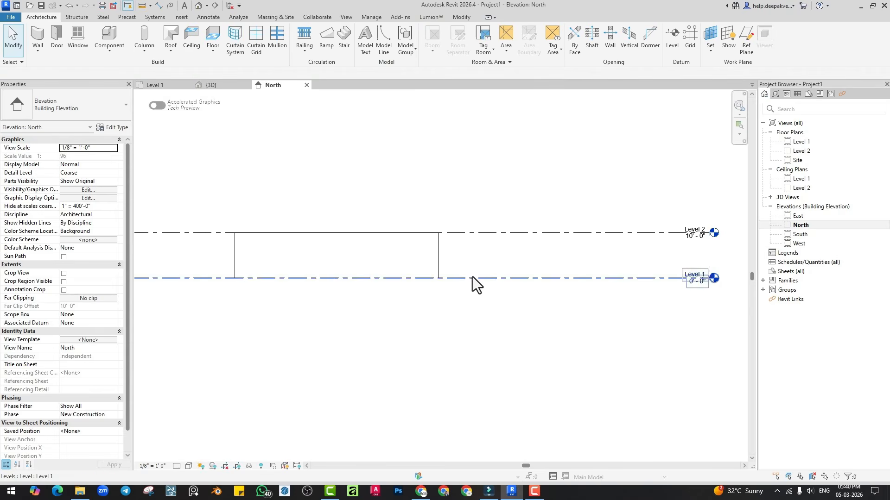
click(472, 276)
click(461, 258)
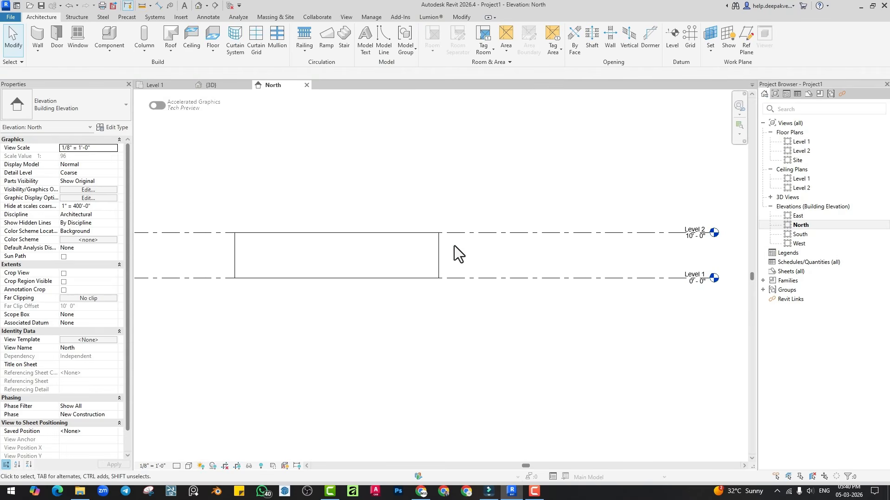
click(454, 233)
middle_drag(477, 280, 493, 320)
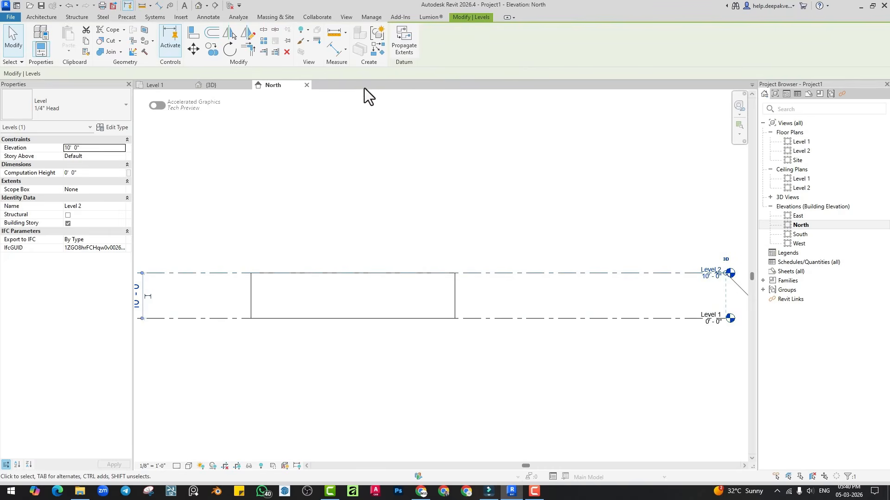
Start a roof by footprint from the Level 1 floor plan and move its base level to Level 2
click(797, 143)
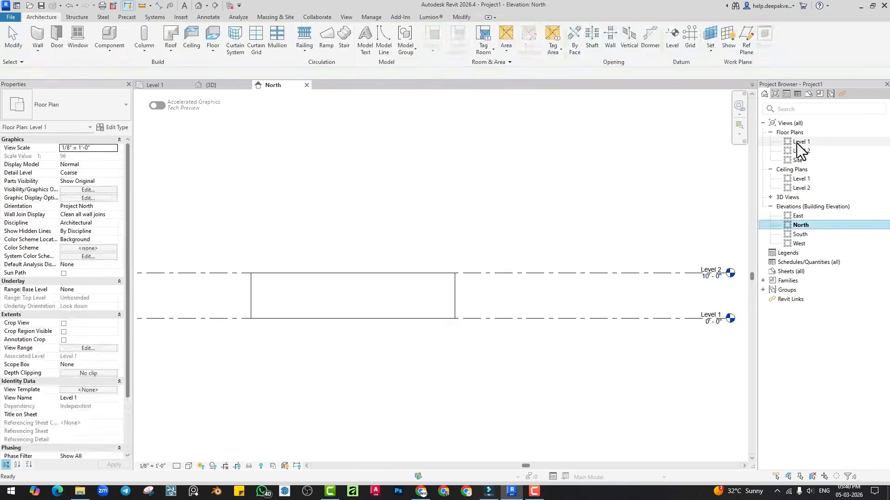
double_click(797, 143)
click(39, 17)
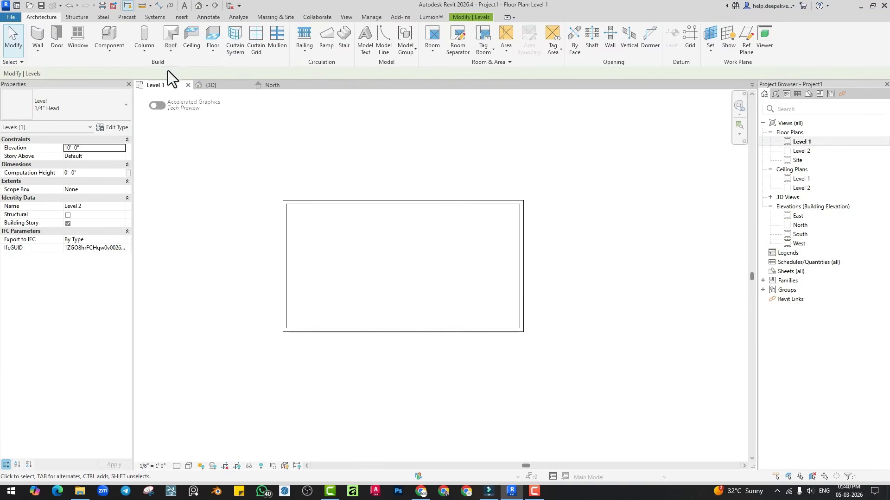
click(172, 55)
click(189, 78)
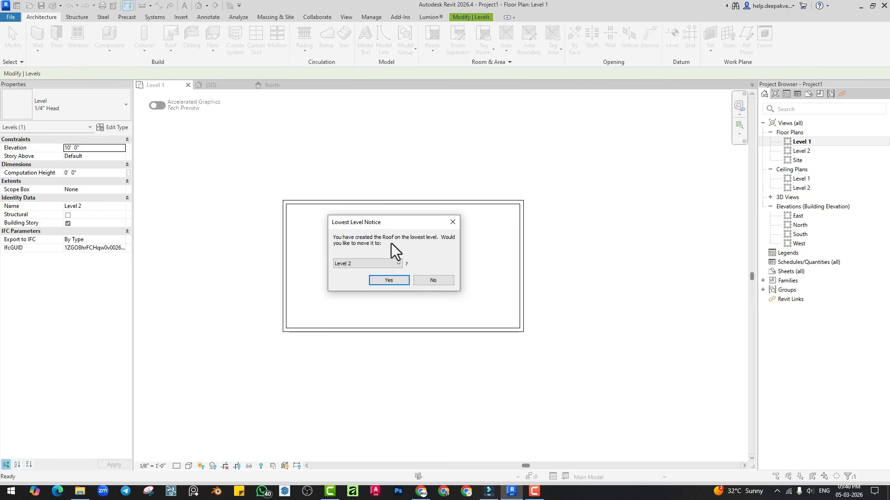
click(351, 267)
click(387, 280)
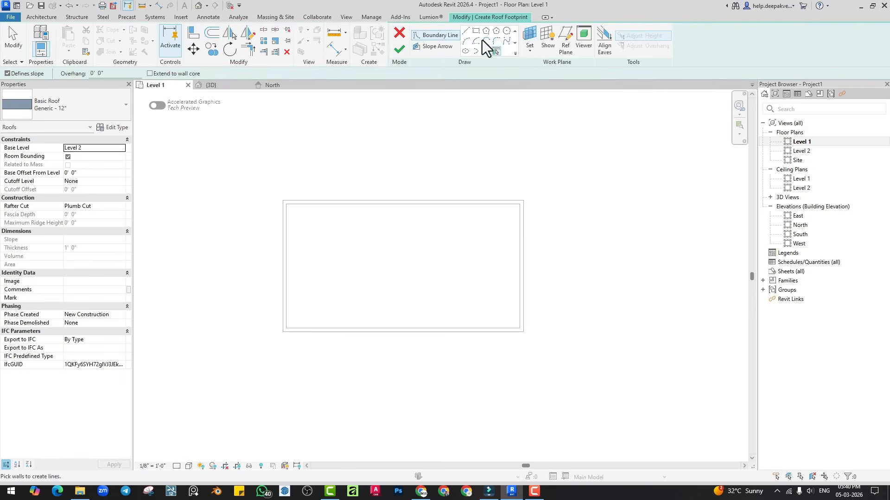
Pick the outer faces of all four walls as slope-defining boundary lines without overhang and finish the roof
click(379, 199)
click(285, 250)
click(379, 329)
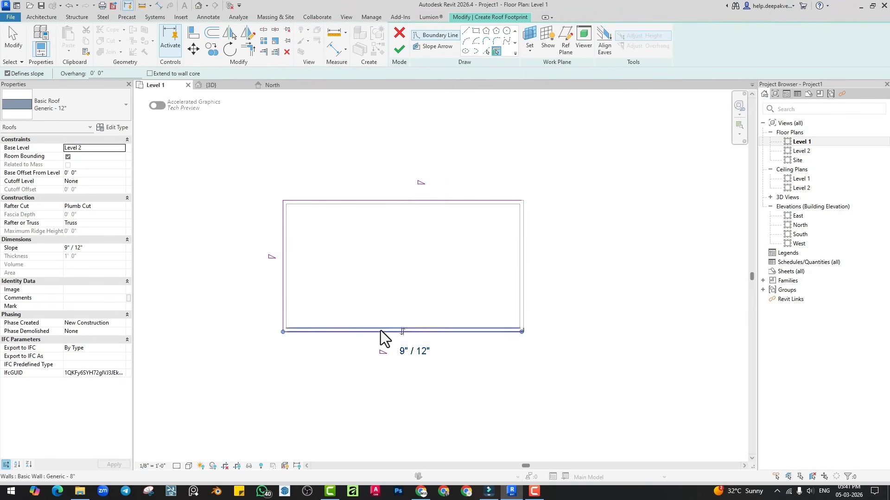
click(520, 264)
click(398, 48)
Inspect the Level 2 roof in the 3D view and North elevation, and delete it
click(199, 6)
shift+middle_drag(415, 222, 474, 261)
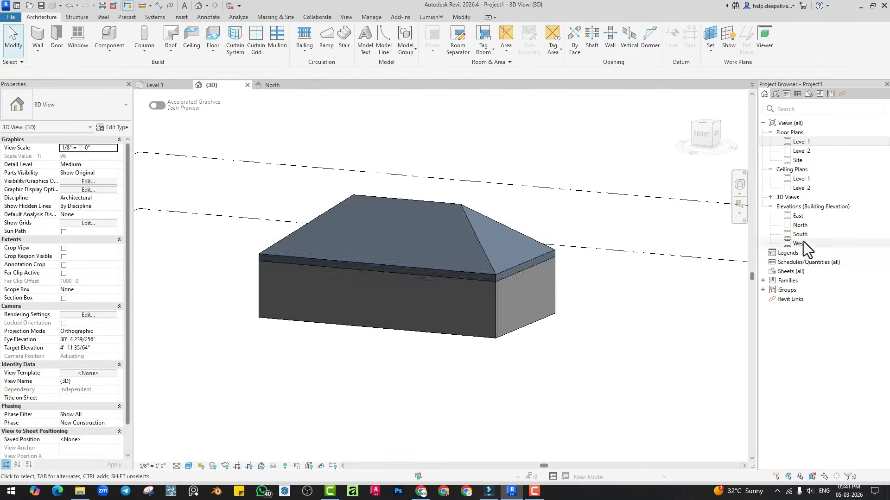
double_click(794, 223)
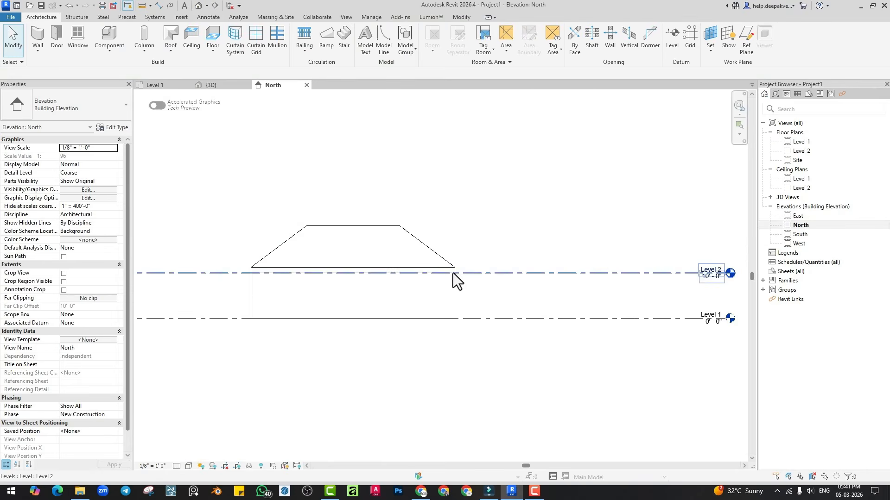
click(430, 250)
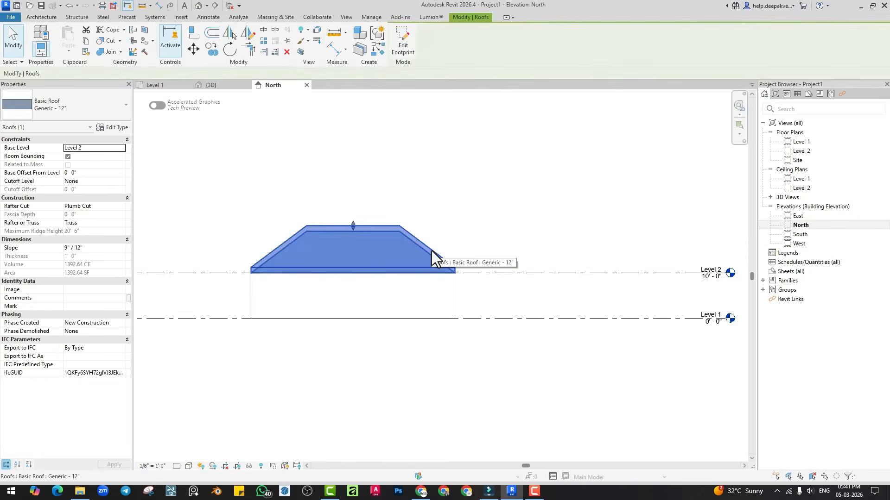
key(Delete)
Create a footprint roof kept on Level 1 with a 45'-2" by 24'-8" rectangular boundary along the outer wall corners
double_click(798, 141)
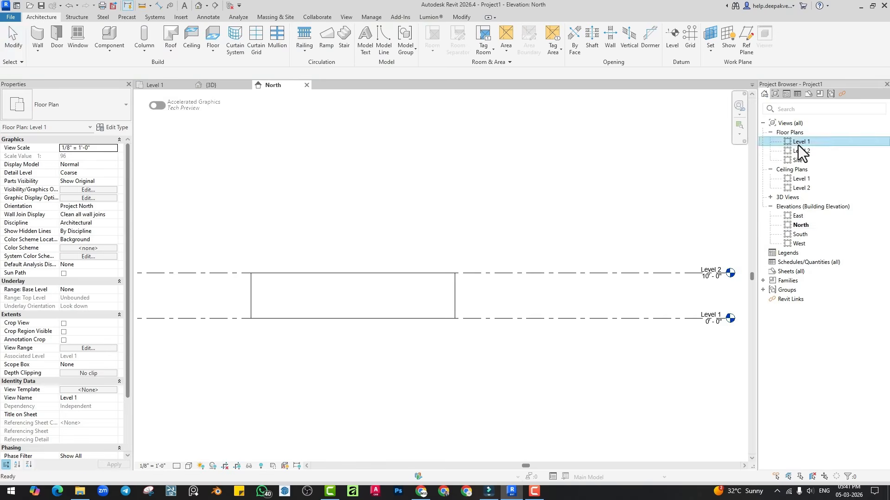
click(175, 55)
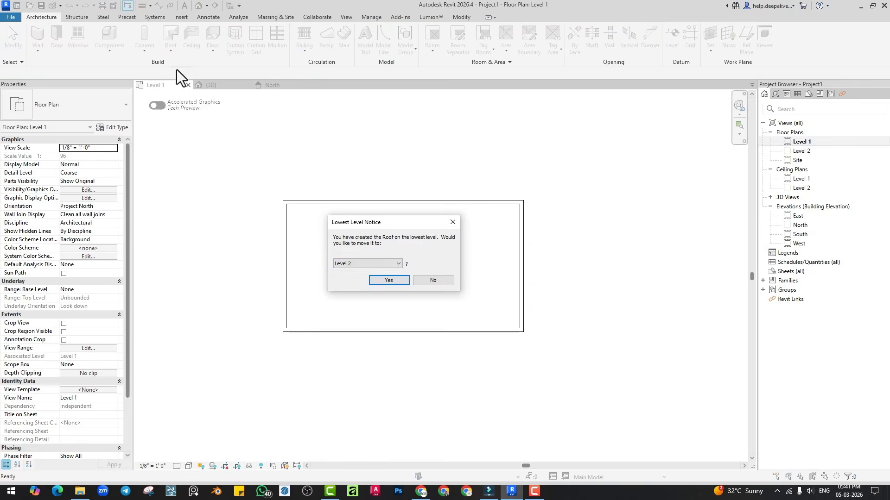
click(427, 281)
click(476, 30)
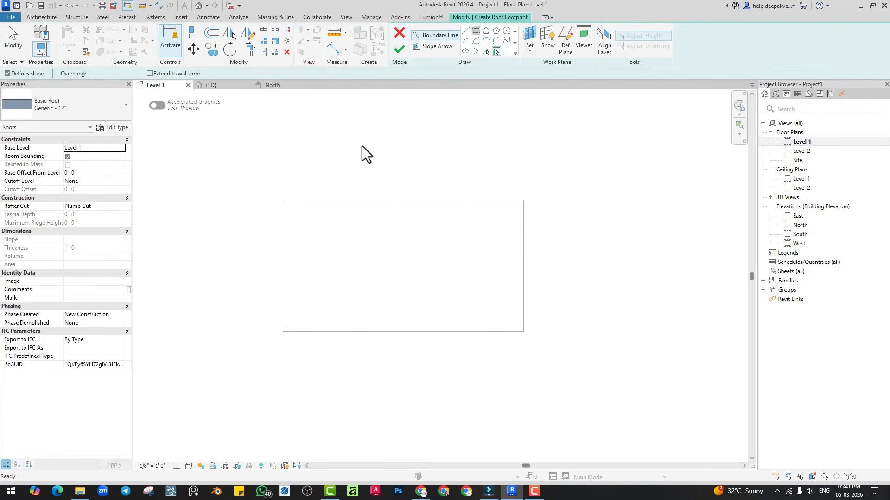
click(282, 200)
click(522, 331)
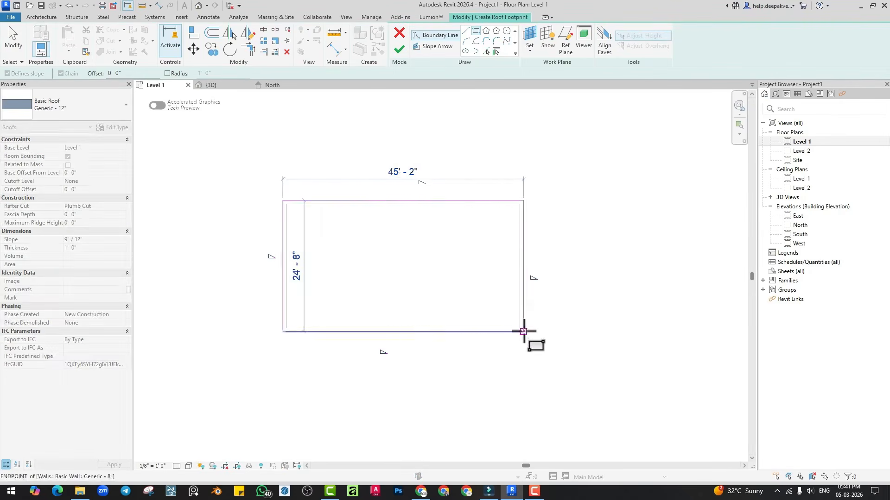
click(399, 49)
Inspect the Level 1 roof inside the walls in the 3D view and delete it
click(199, 5)
shift+middle_drag(437, 296, 469, 265)
click(468, 265)
shift+middle_drag(457, 313, 413, 277)
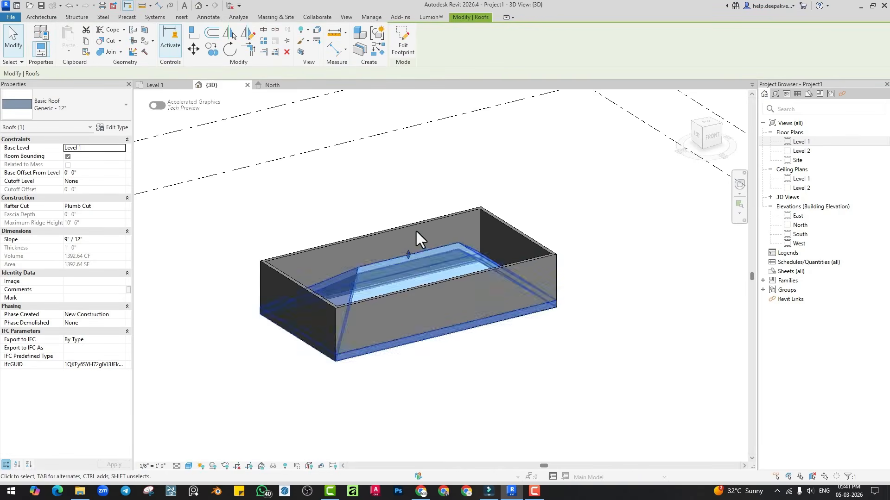
key(Delete)
Open the Level 2 floor plan
double_click(800, 152)
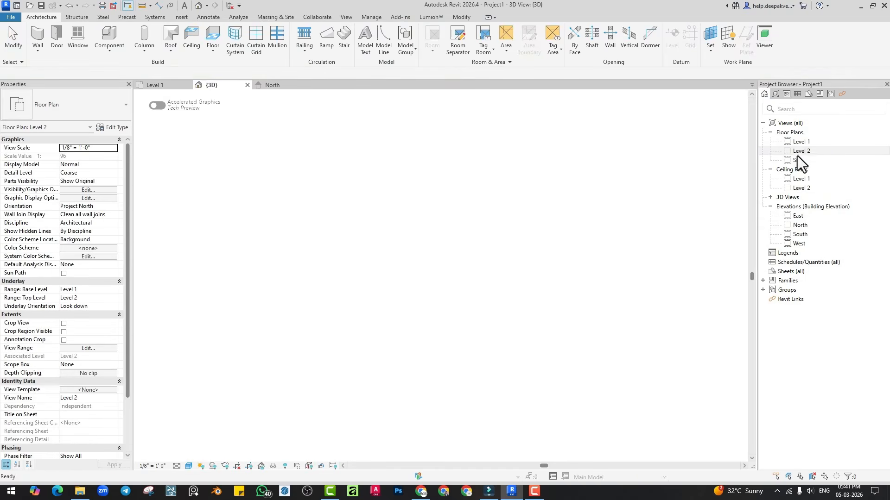
click(171, 49)
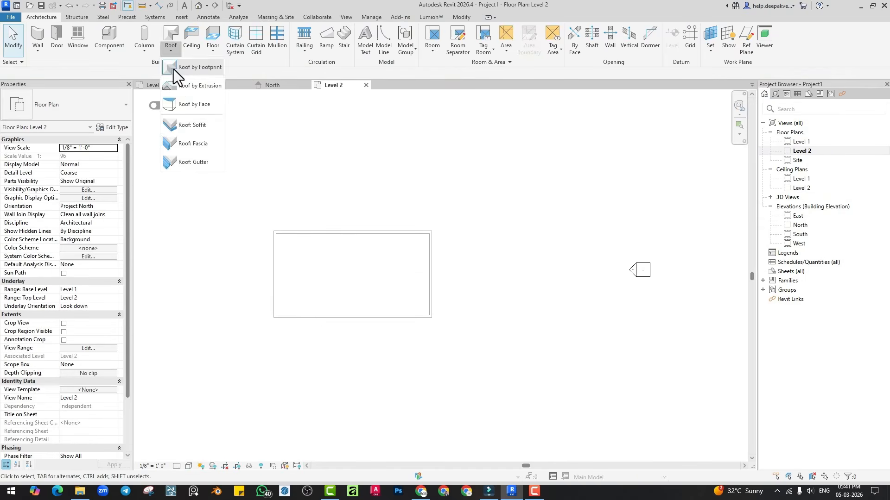
click(197, 82)
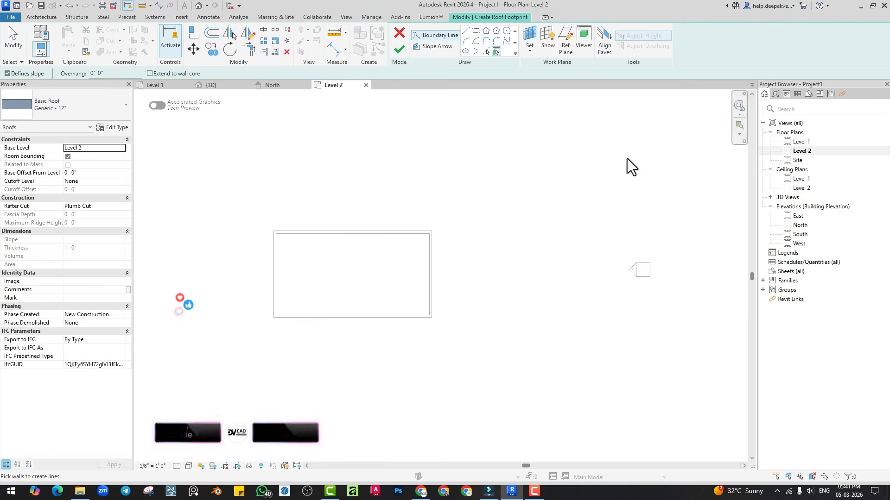
click(400, 33)
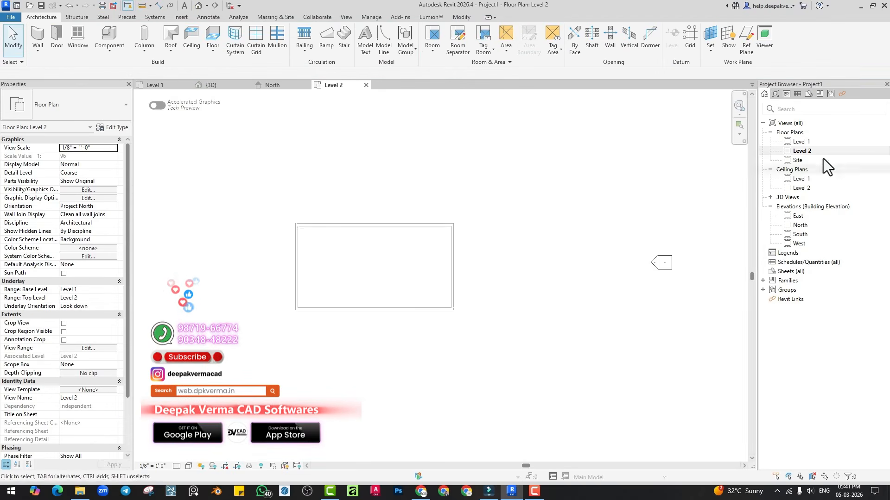
Start a roof by footprint from the Level 1 floor plan and move its base to Level 2
double_click(798, 142)
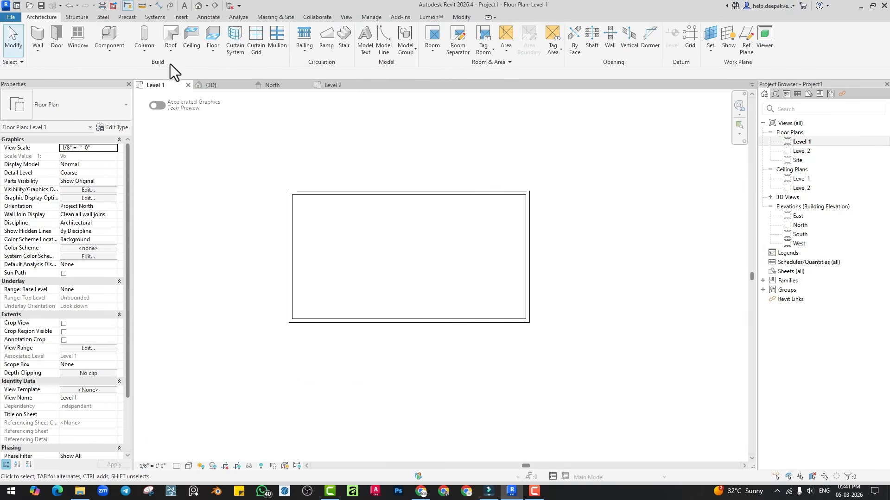
click(170, 47)
click(197, 64)
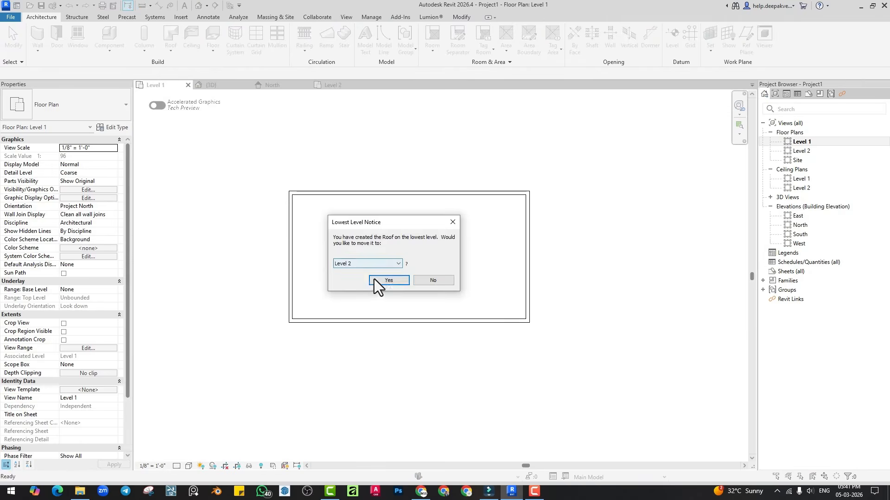
click(387, 280)
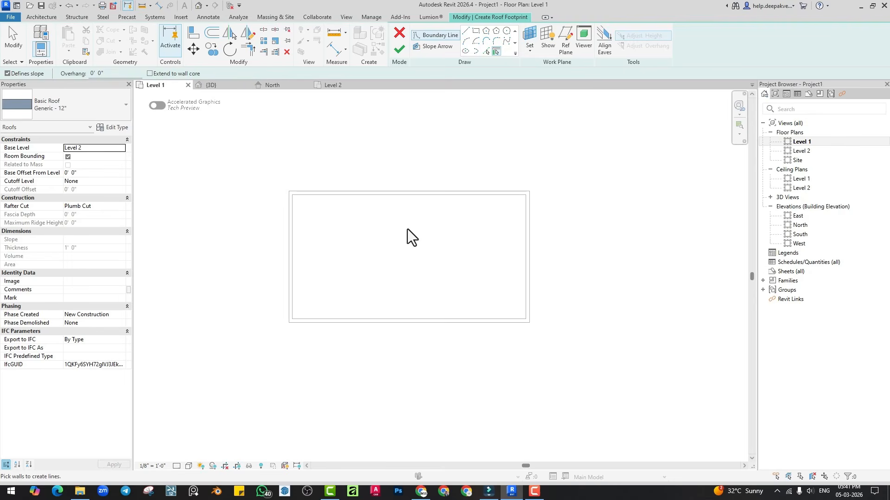
scroll(384, 240, up, 1)
middle_drag(384, 240, 373, 214)
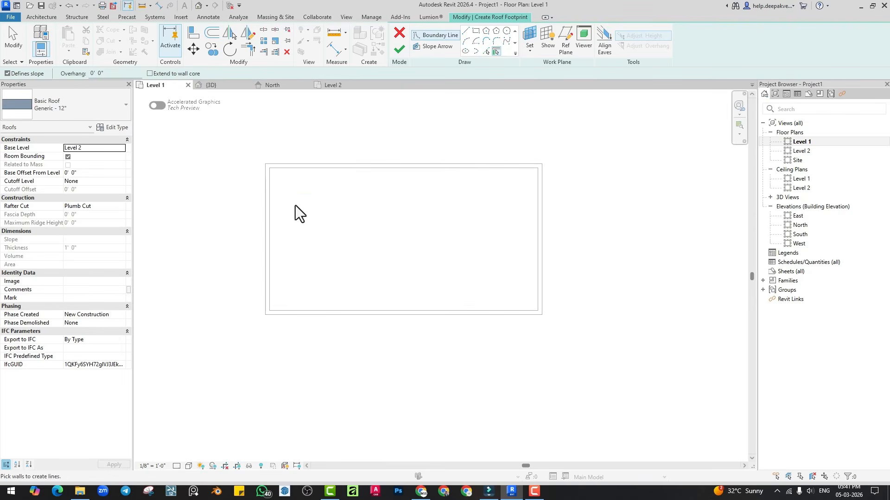
middle_drag(378, 257, 381, 258)
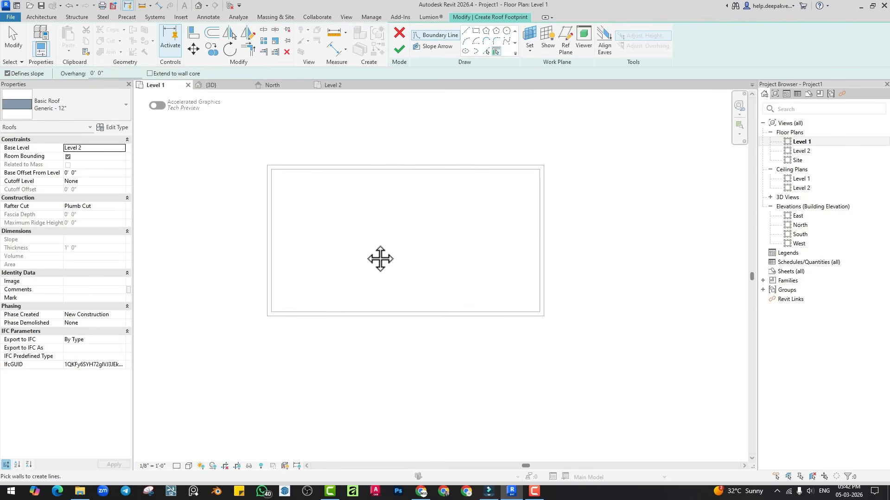
Pick all four outer walls as slope-defining roof boundary lines and finish the roof footprint
click(496, 49)
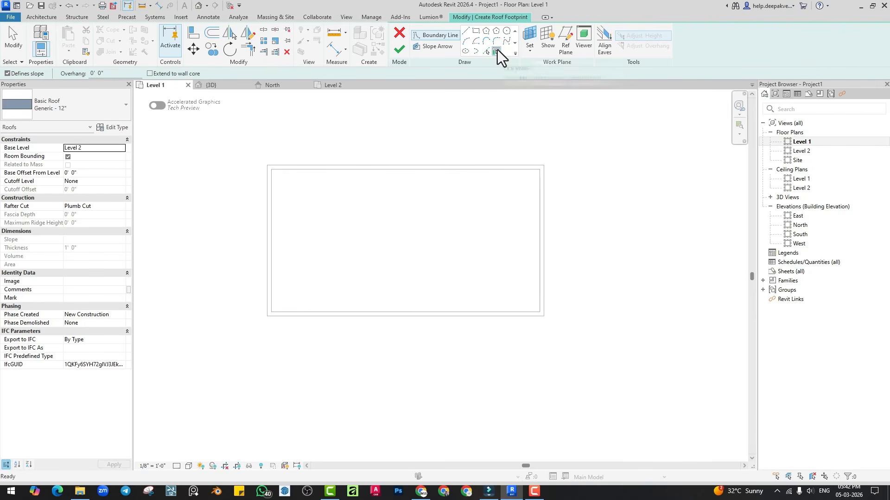
click(387, 165)
click(268, 233)
click(405, 317)
click(543, 241)
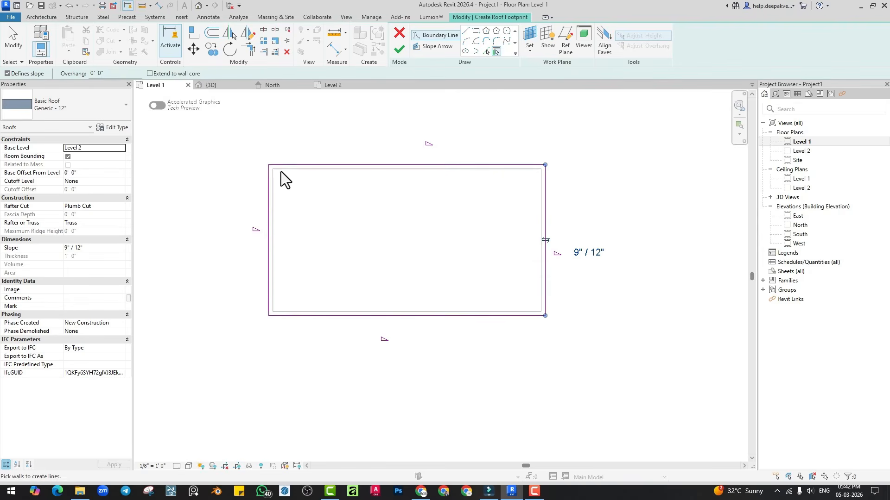
middle_drag(425, 279, 433, 284)
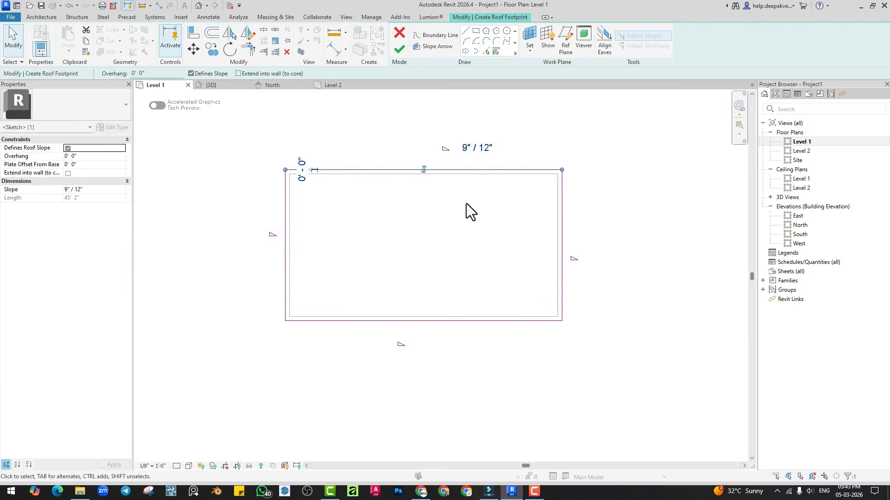
click(431, 213)
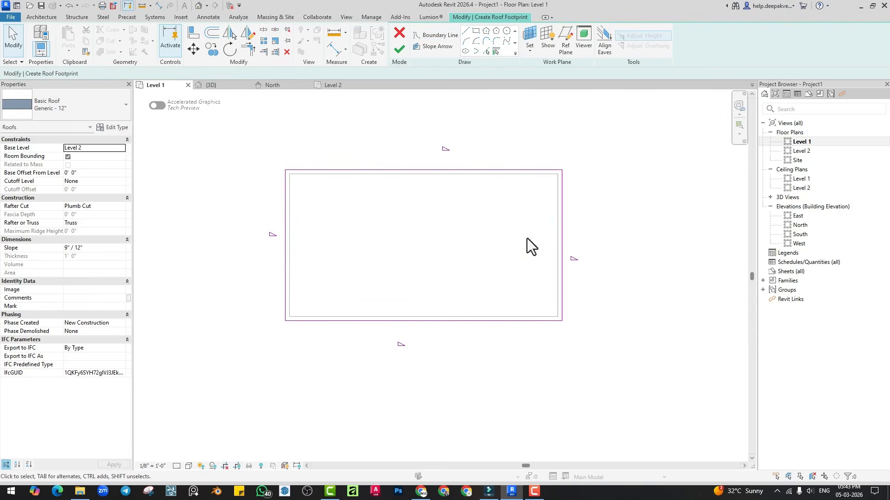
click(398, 49)
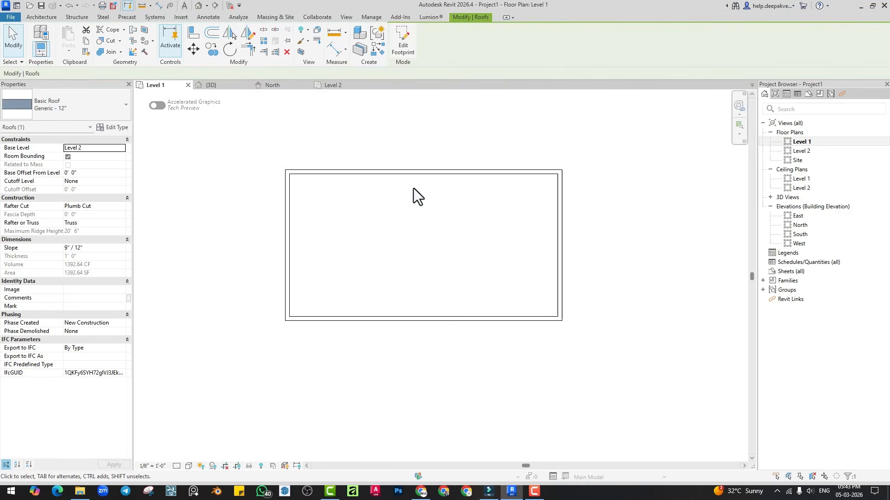
Inspect the hip roof in the 3D view and delete it
click(199, 6)
shift+middle_drag(397, 234, 505, 259)
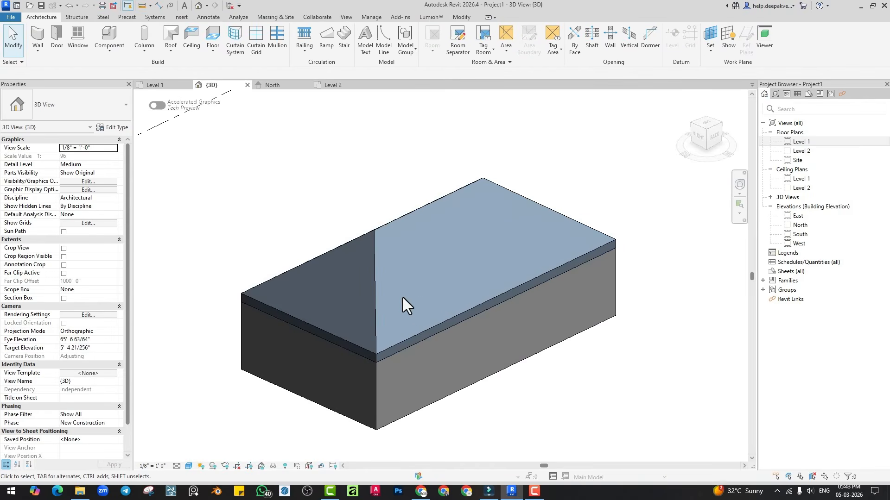
middle_drag(384, 254, 384, 249)
click(378, 224)
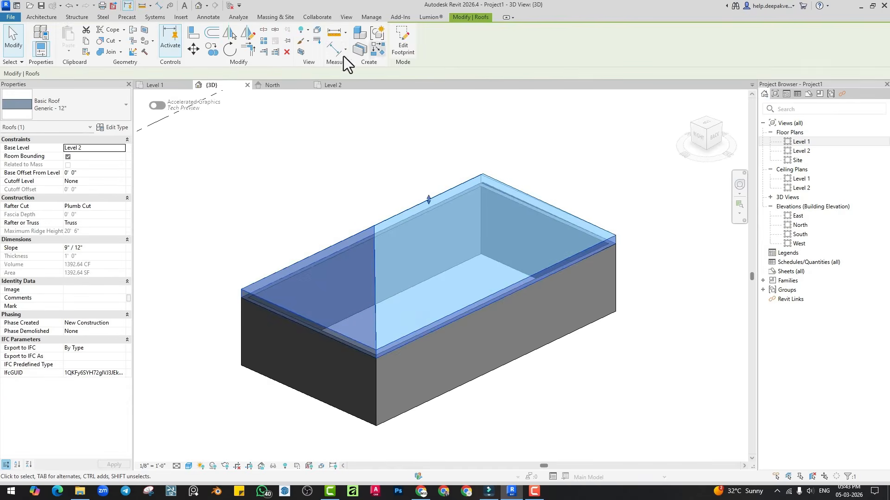
click(287, 52)
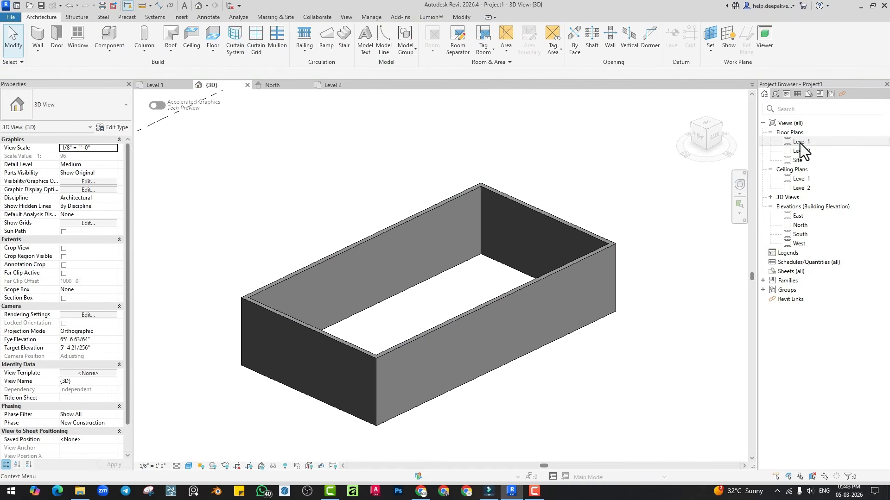
Create a flat footprint roof from the Level 1 plan, moved to Level 2, by picking the four walls with slope definition turned off
double_click(800, 142)
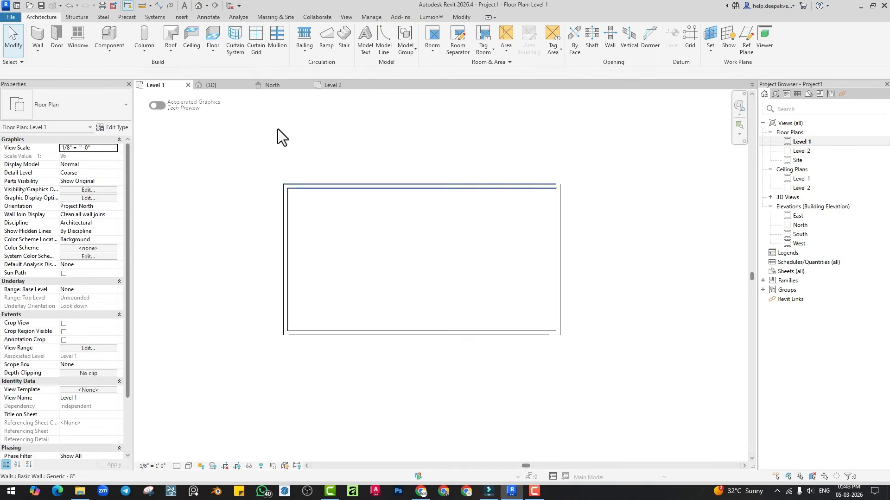
click(170, 48)
click(193, 64)
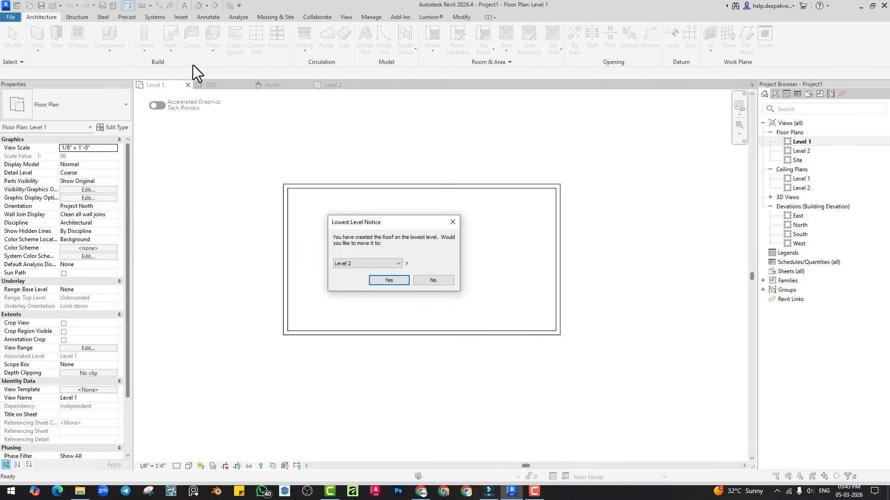
click(381, 279)
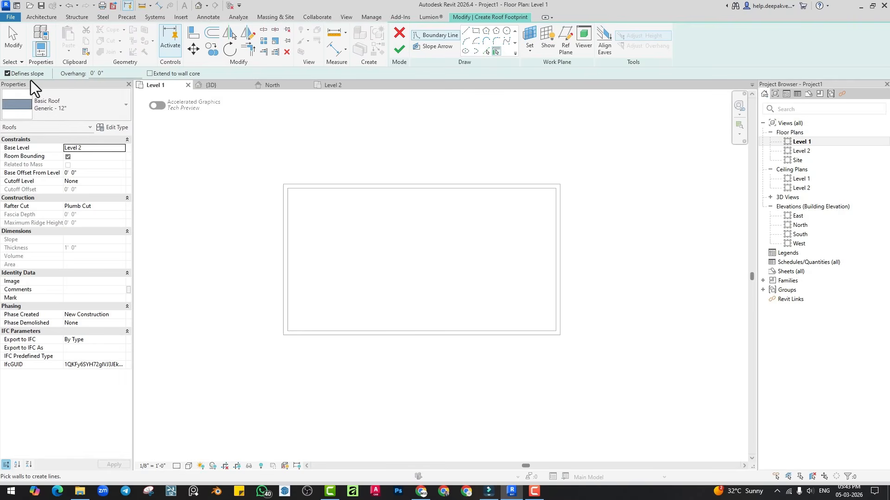
click(8, 74)
click(408, 184)
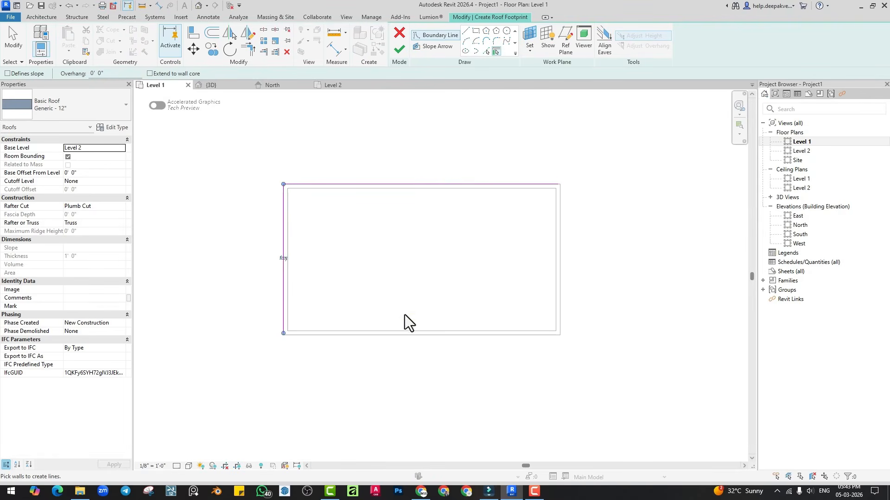
click(417, 335)
click(558, 252)
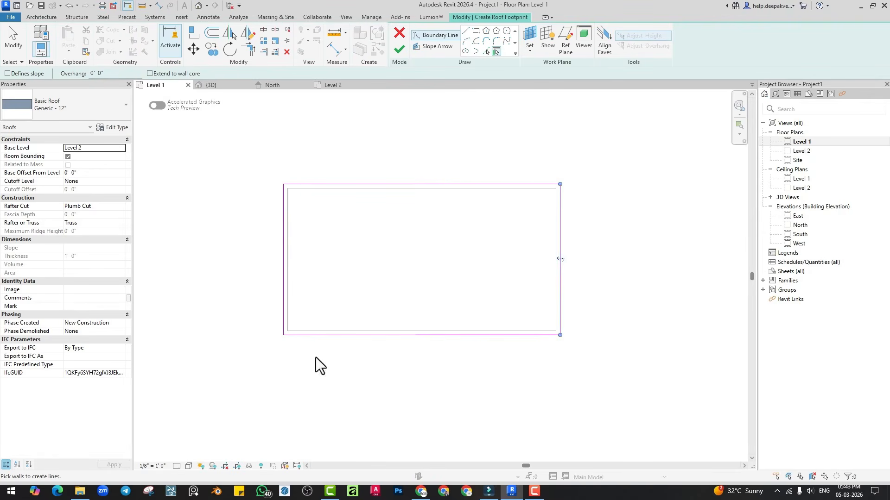
click(398, 48)
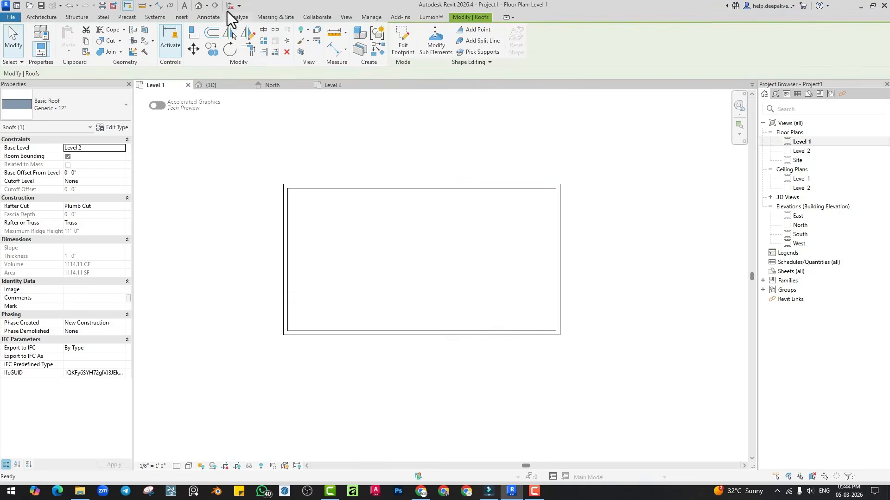
Edit the flat roof's footprint so that the upper long boundary line in the Level 1 plan defines the slope
click(199, 6)
shift+middle_drag(404, 248, 415, 287)
scroll(415, 286, up, 2)
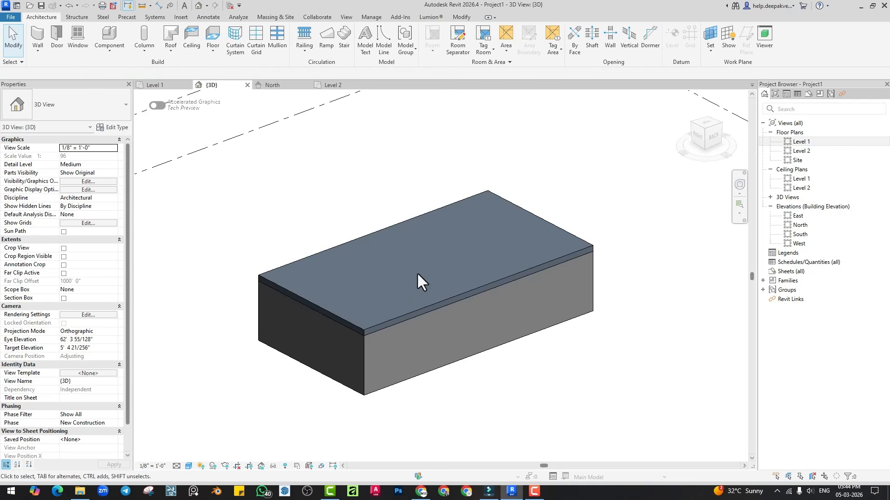
click(421, 310)
click(402, 49)
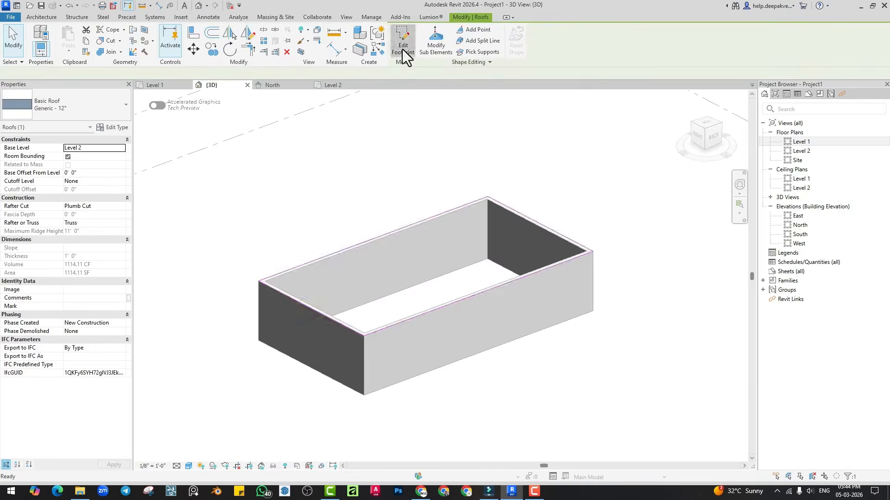
mouse_move(445, 314)
shift+middle_down()
mouse_move(440, 328)
mouse_move(459, 325)
shift+middle_up()
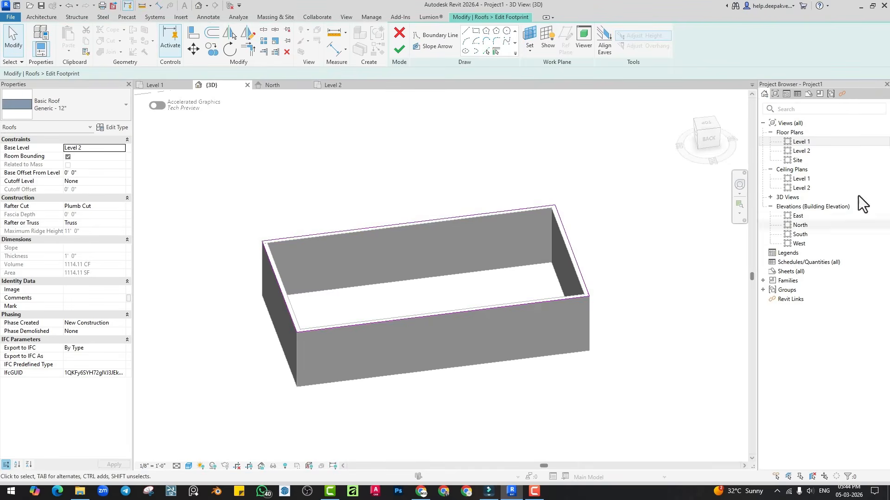
shift+middle_drag(423, 300, 456, 305)
double_click(801, 141)
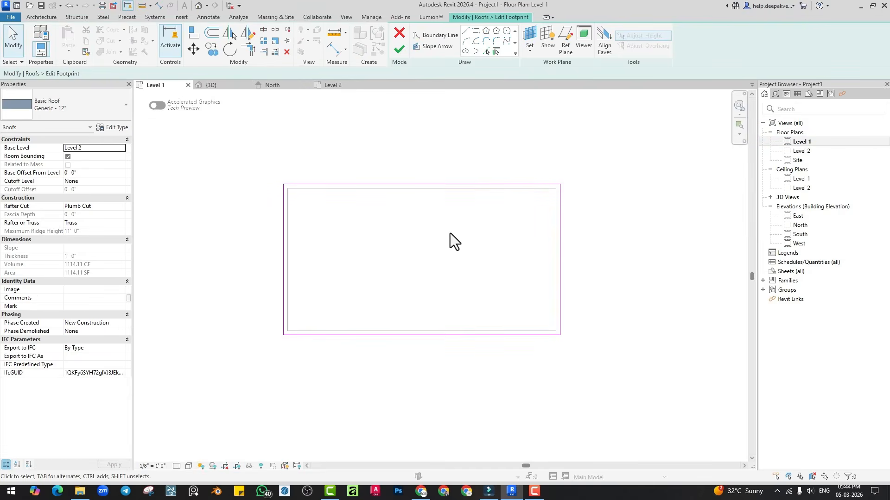
middle_drag(457, 250, 455, 257)
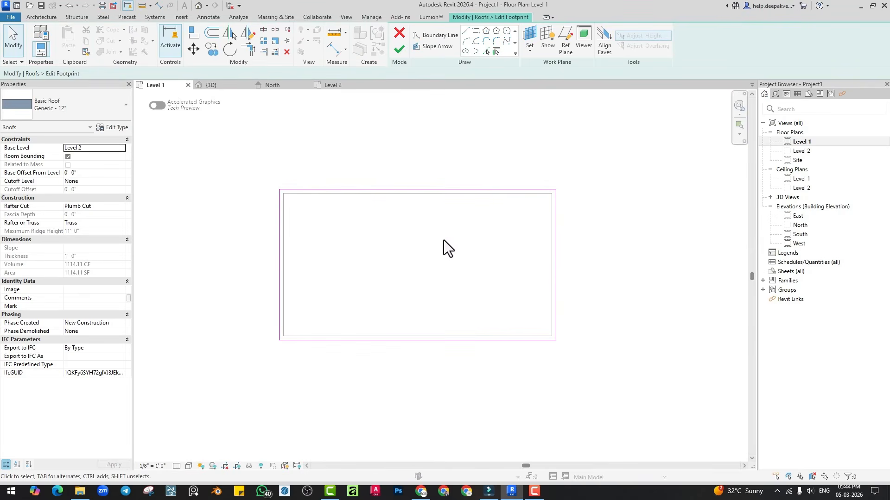
click(407, 191)
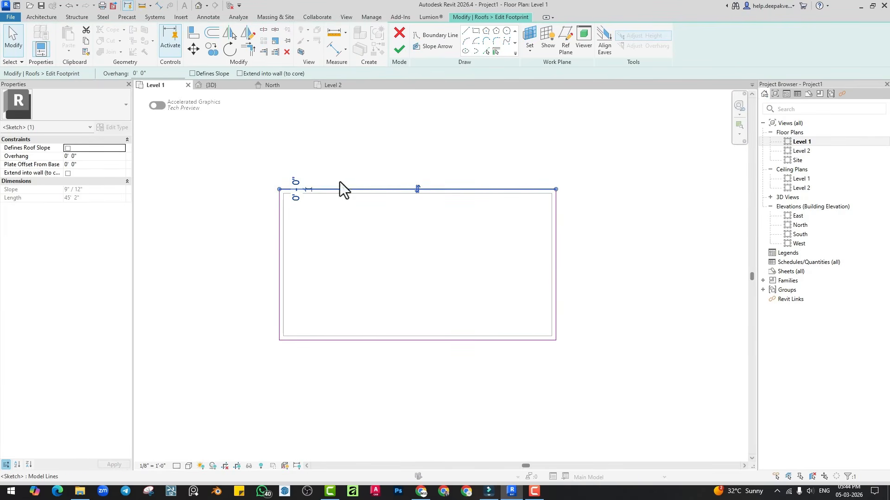
click(193, 74)
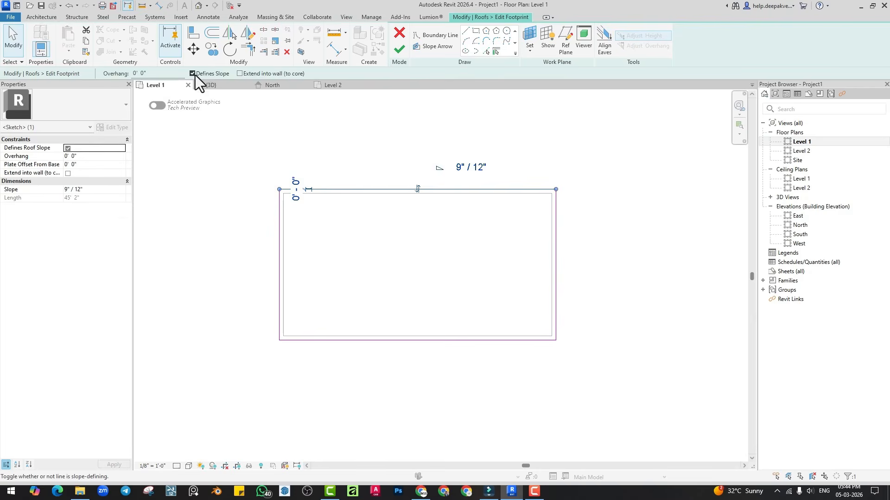
click(343, 138)
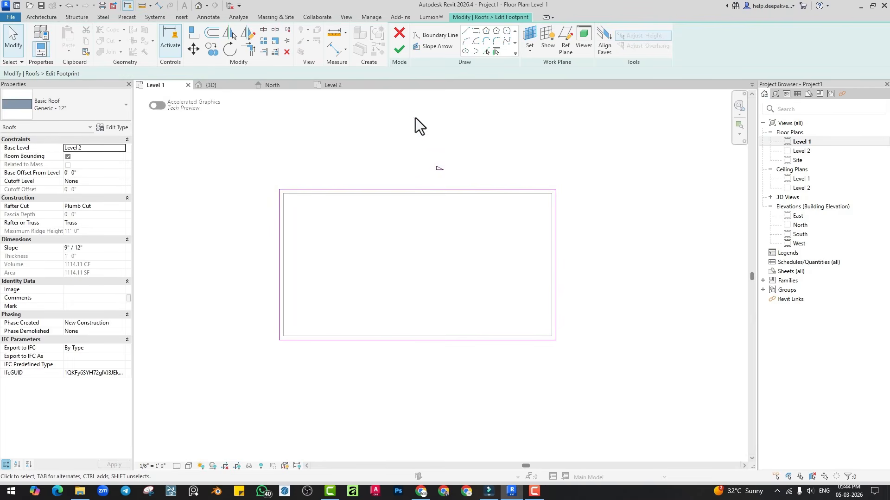
click(397, 50)
In the 3D view, lower the raised side of the single-slope roof to a slope of about 7 3/64" / 12"
key(ctrl+Tab)
click(494, 227)
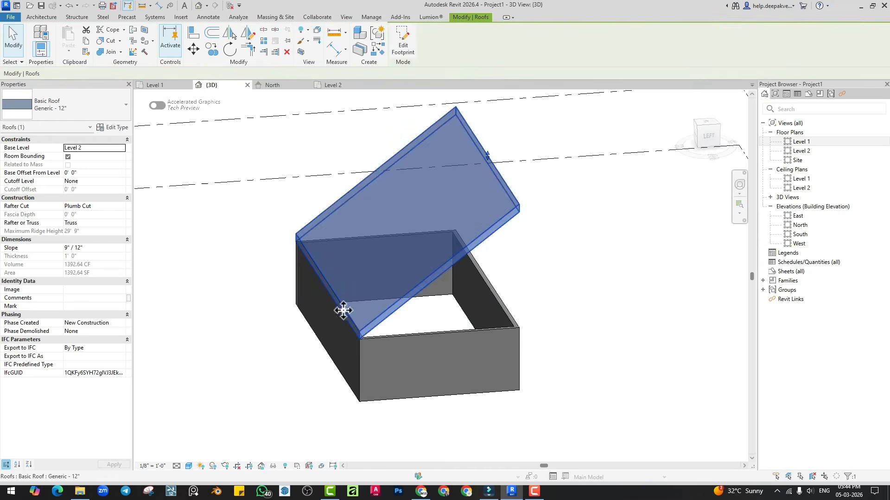
drag(485, 155, 487, 181)
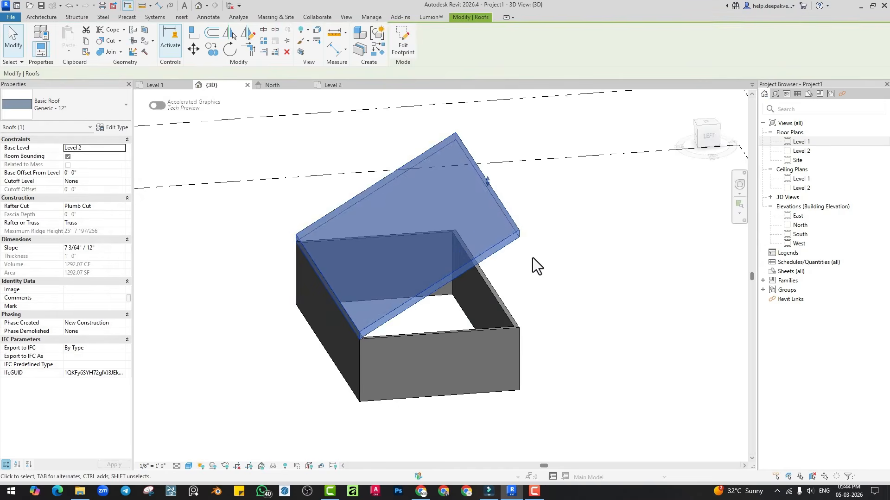
Edit the roof footprint so that the opposite long boundary line also defines a slope, forming a gable
double_click(505, 240)
click(483, 269)
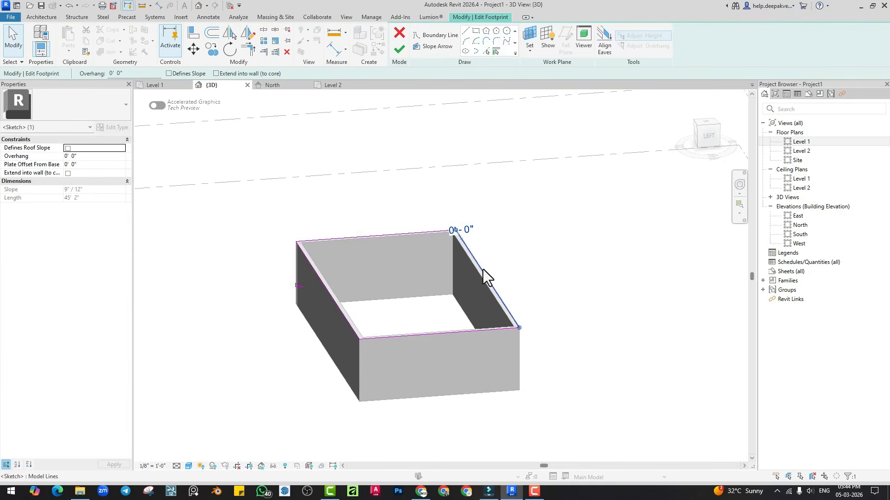
click(398, 50)
View the gable roof from the left side and lower its ridge, giving one side a slope of about 7 41/64" / 12"
click(605, 310)
shift+middle_drag(605, 310, 541, 285)
click(707, 133)
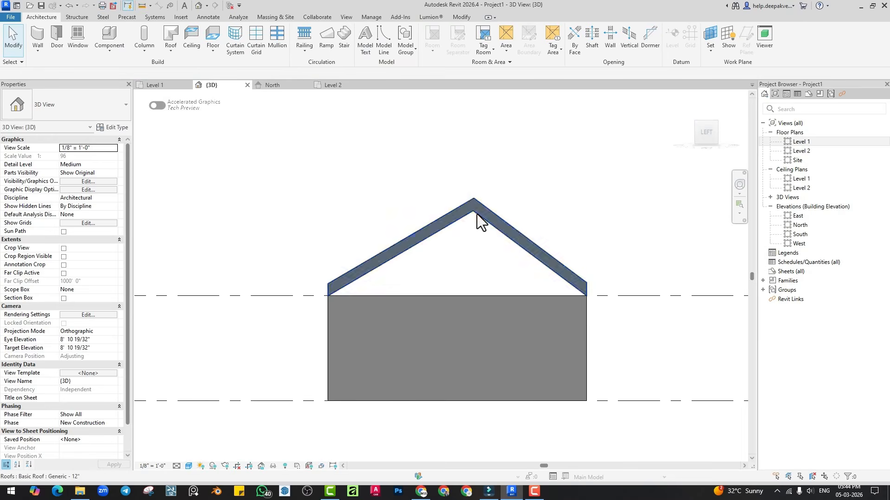
click(472, 198)
drag(474, 195, 473, 209)
Edit the gable roof's footprint in the 3D view and set the slope of the right-hand long boundary line to 4" / 12"
shift+middle_drag(477, 261, 359, 302)
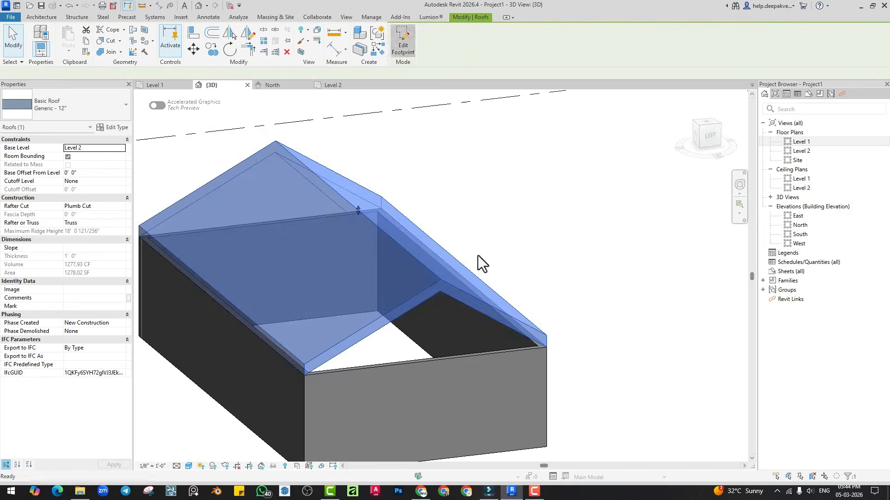
double_click(471, 272)
click(468, 278)
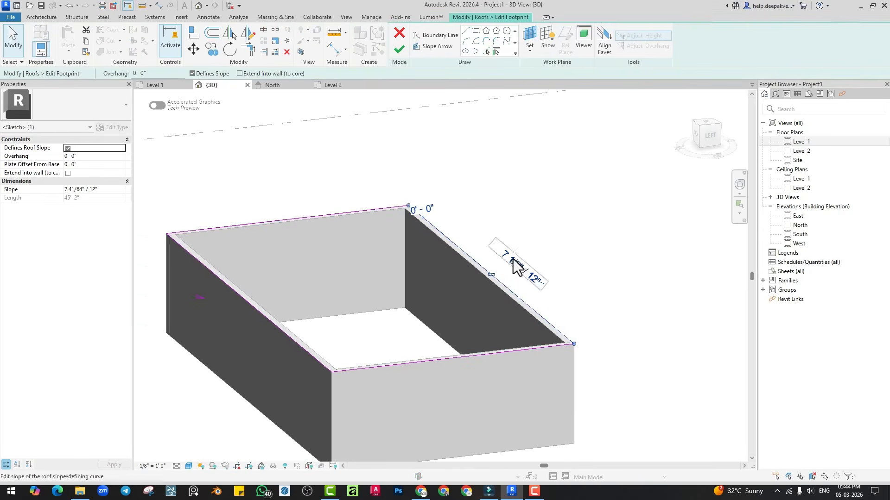
click(270, 323)
shift+middle_drag(170, 293, 301, 349)
click(508, 271)
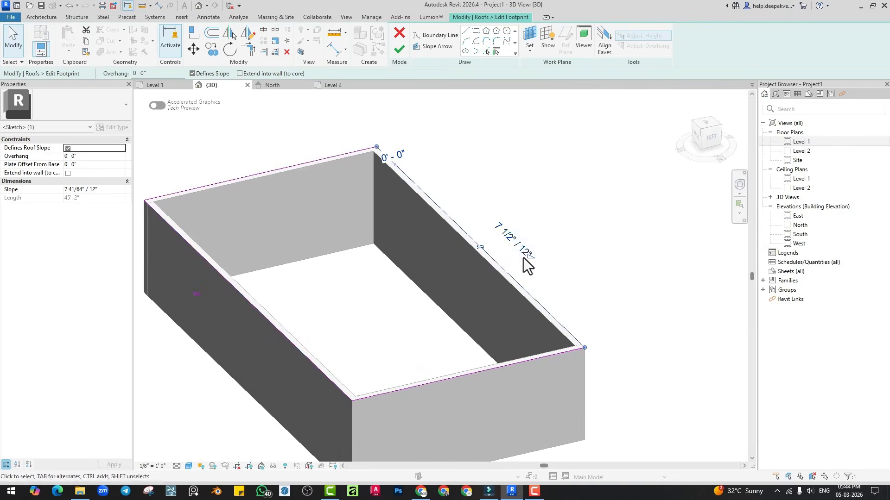
click(510, 238)
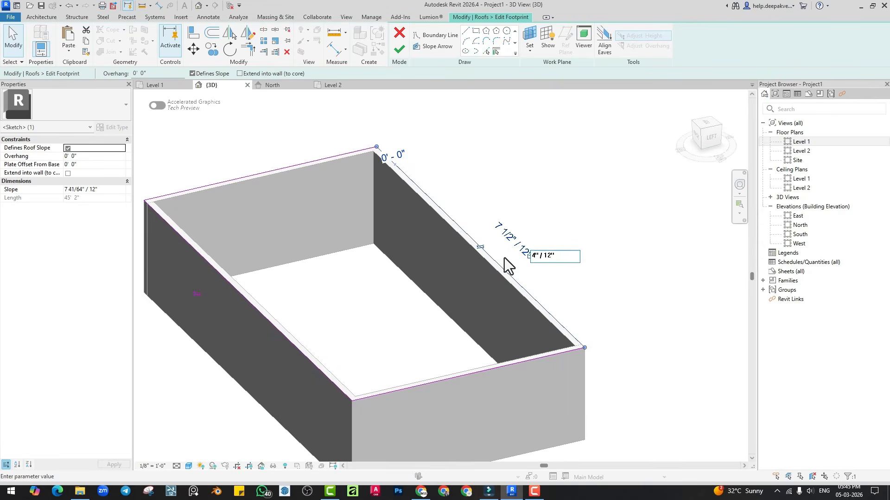
key(Return)
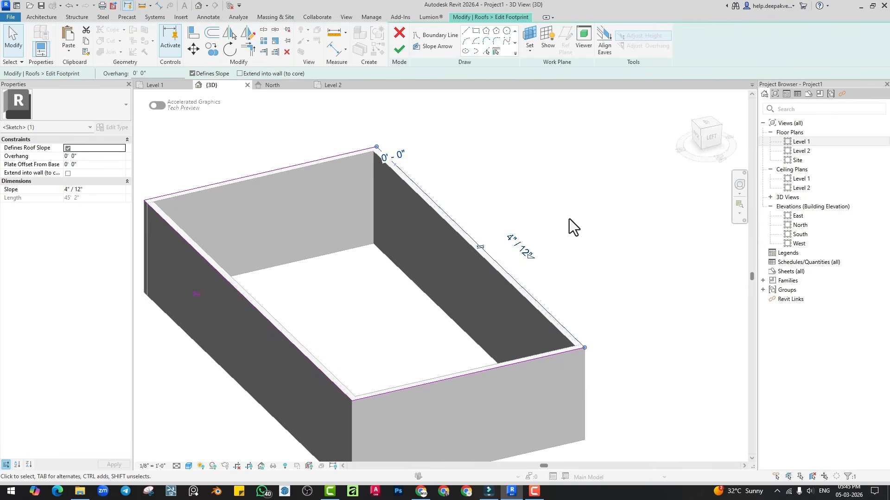
click(399, 50)
shift+middle_drag(525, 205, 500, 256)
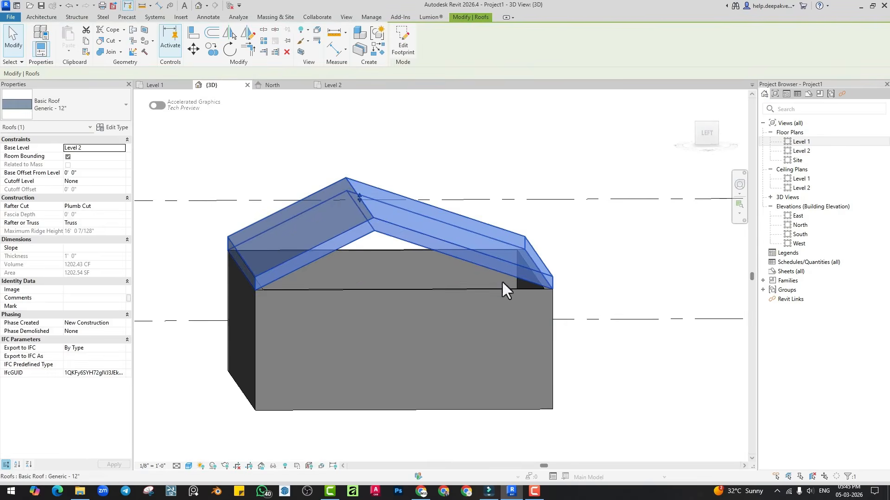
shift+middle_drag(353, 280, 359, 342)
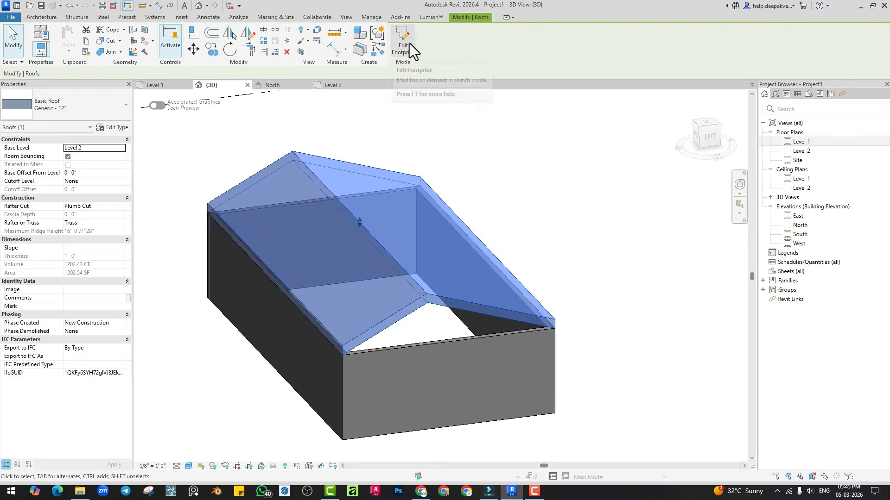
Delete the gable roof and start a new footprint roof from the Level 1 plan, with its base on Level 2
key(Delete)
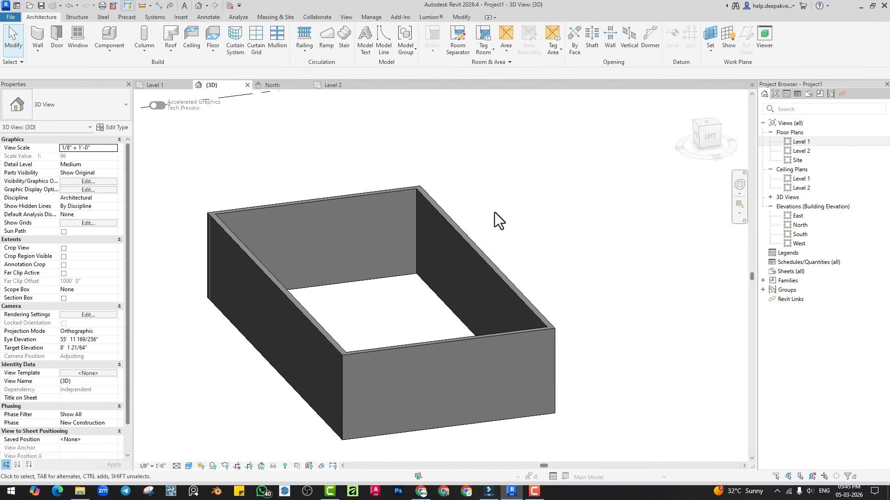
double_click(810, 141)
click(174, 53)
click(203, 69)
click(379, 277)
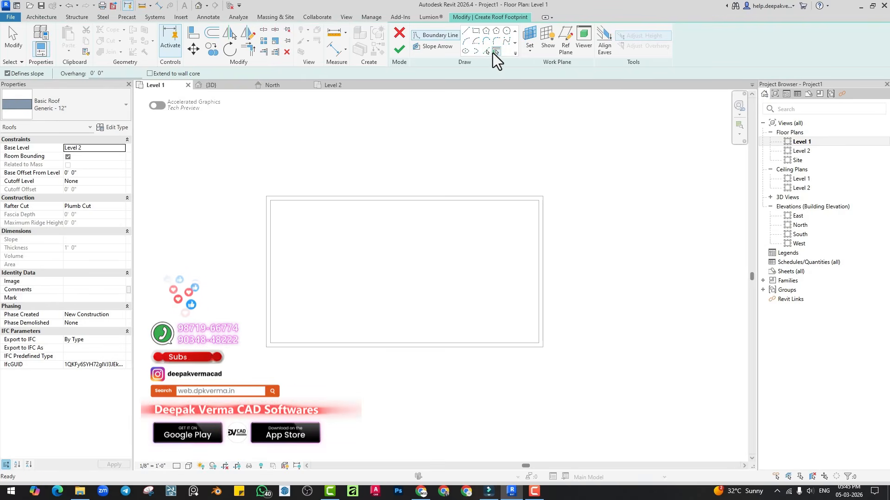
Sketch a rectangular roof boundary along the outer faces of the walls and undo it
click(476, 33)
click(267, 197)
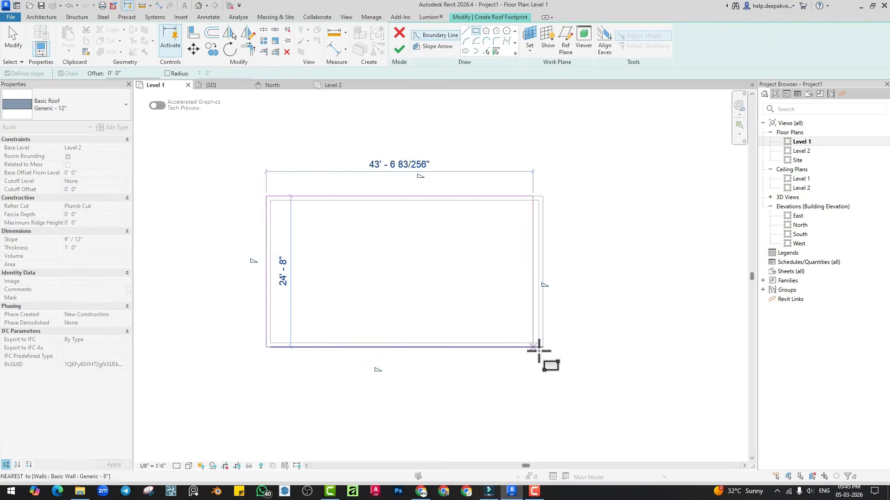
click(543, 347)
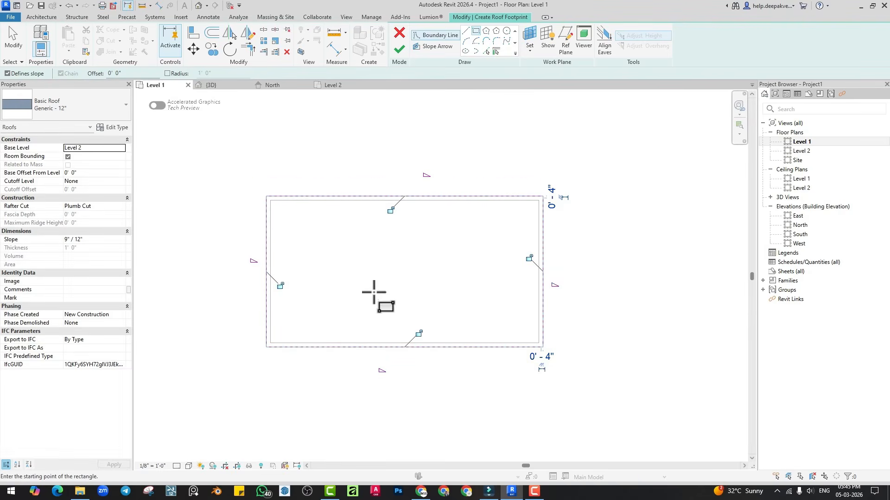
middle_drag(390, 308, 376, 290)
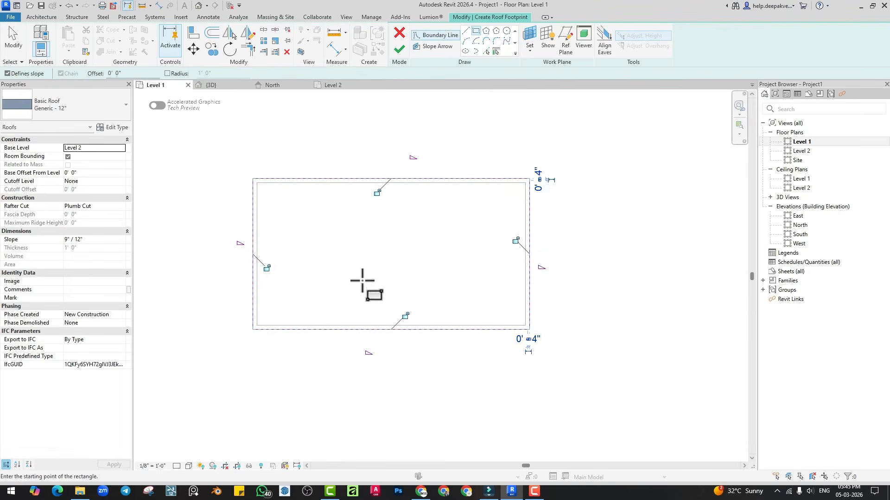
key(ctrl+z)
mouse_move(362, 281)
middle_down()
mouse_move(423, 318)
mouse_move(385, 285)
middle_up()
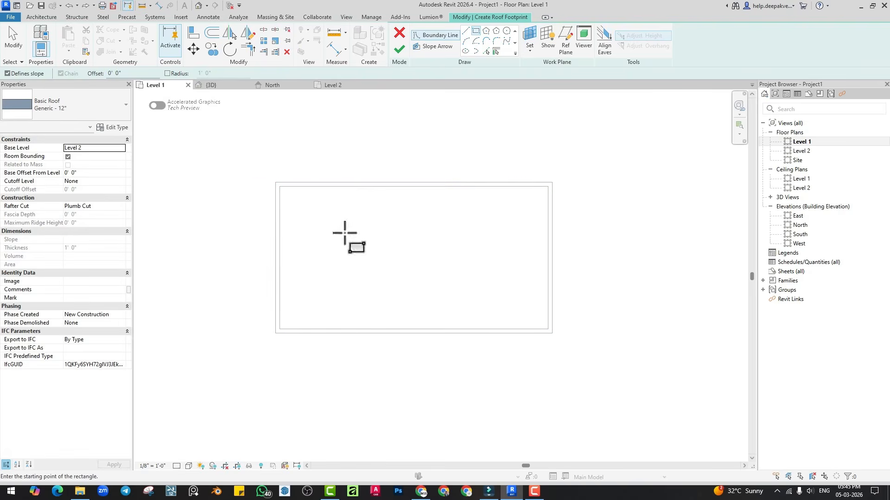
Draw individual slope-defining roof boundary lines along the outer faces of the left and upper walls, stopping slightly short of the upper-right corner
click(466, 31)
click(276, 332)
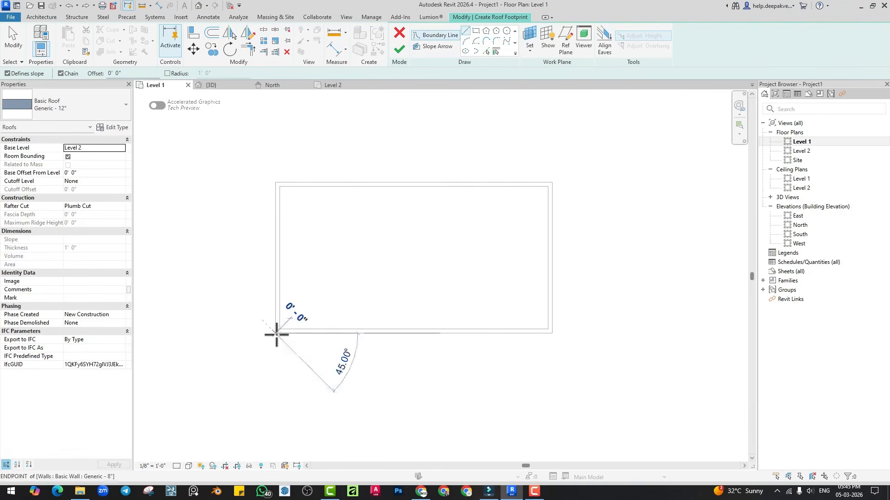
click(275, 183)
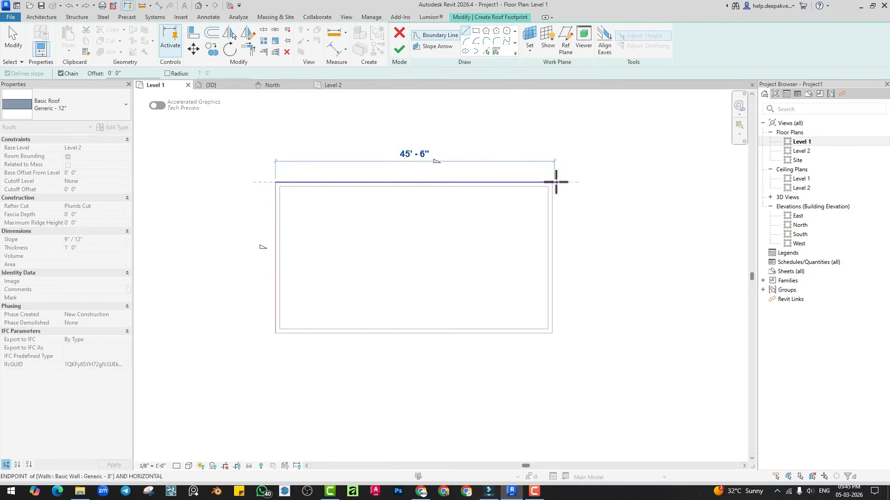
click(550, 183)
scroll(547, 184, up, 2)
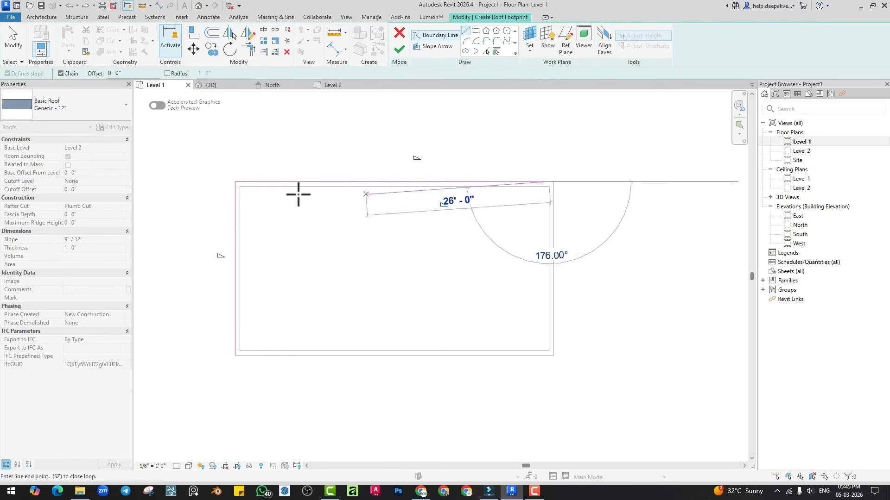
key(Escape)
scroll(562, 183, up, 4)
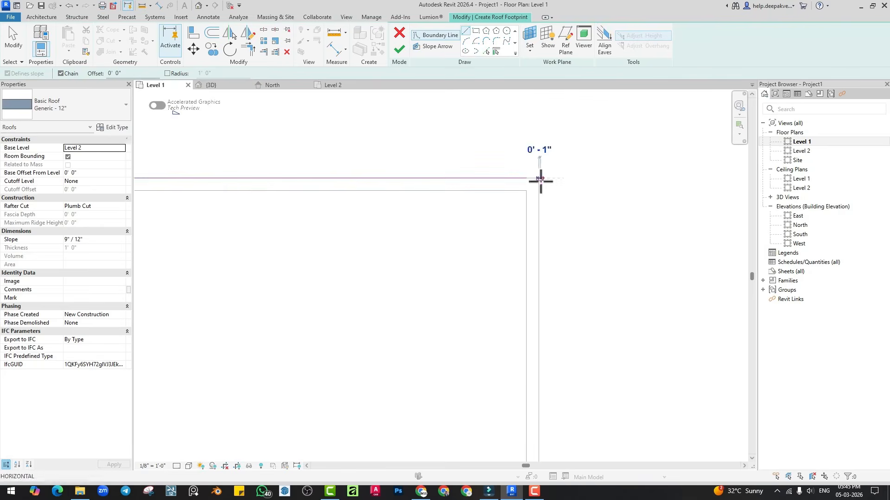
Draw the remaining slope-defining boundary lines from the upper-right outer corner along the right and lower walls to the lower-left corner
click(540, 177)
scroll(628, 371, down, 2)
click(574, 381)
middle_drag(411, 388, 586, 391)
click(265, 382)
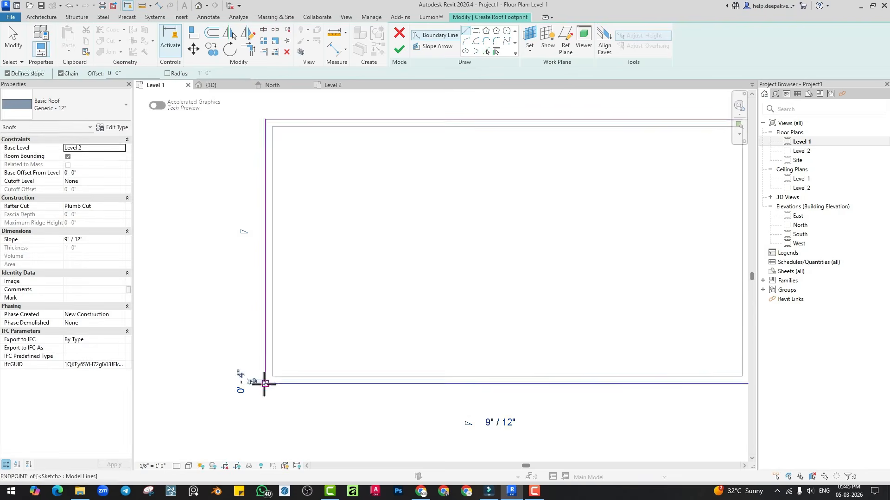
key(Escape)
scroll(457, 269, down, 3)
middle_drag(519, 223, 525, 200)
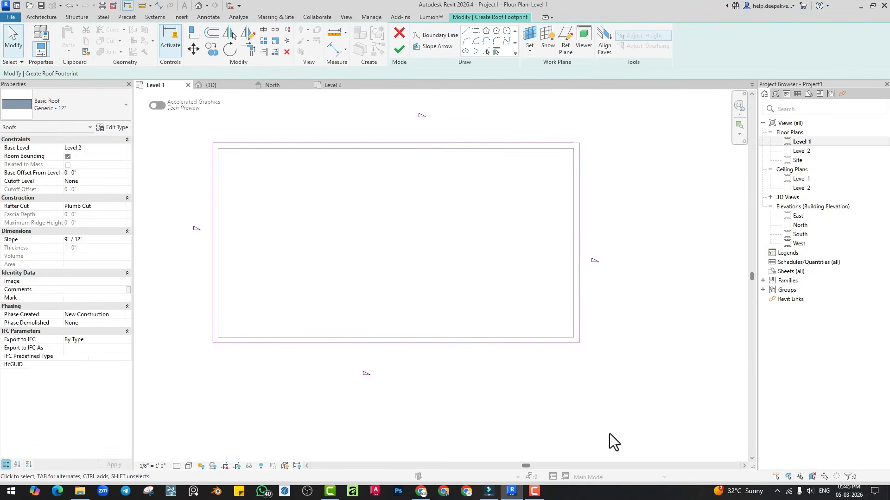
Try to finish the roof sketch, and bridge the open upper-right corner with a short boundary line
click(399, 50)
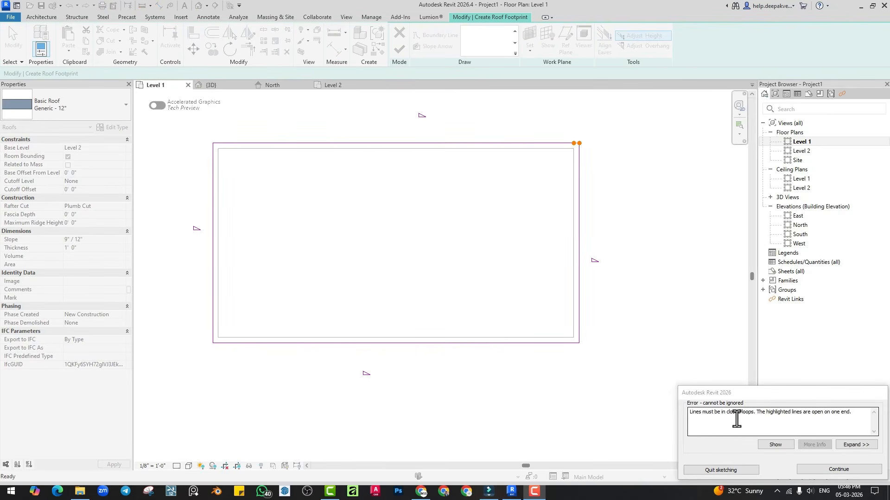
scroll(575, 146, up, 5)
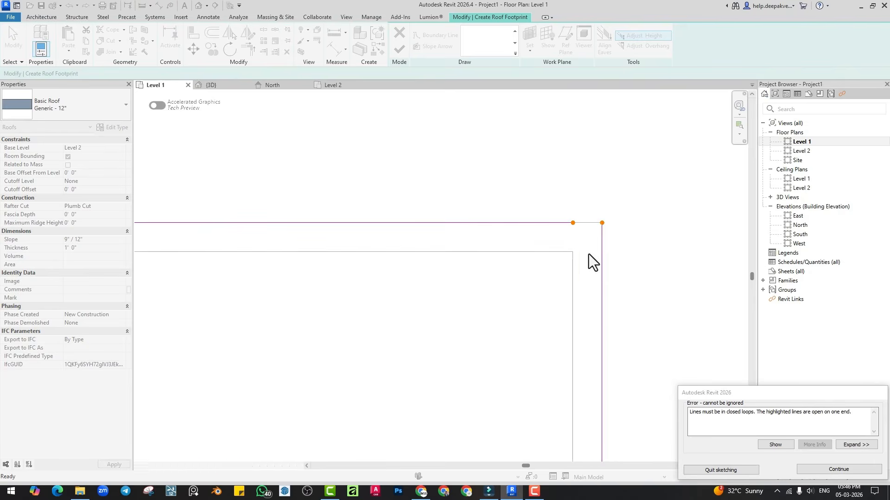
click(839, 470)
scroll(605, 261, up, 2)
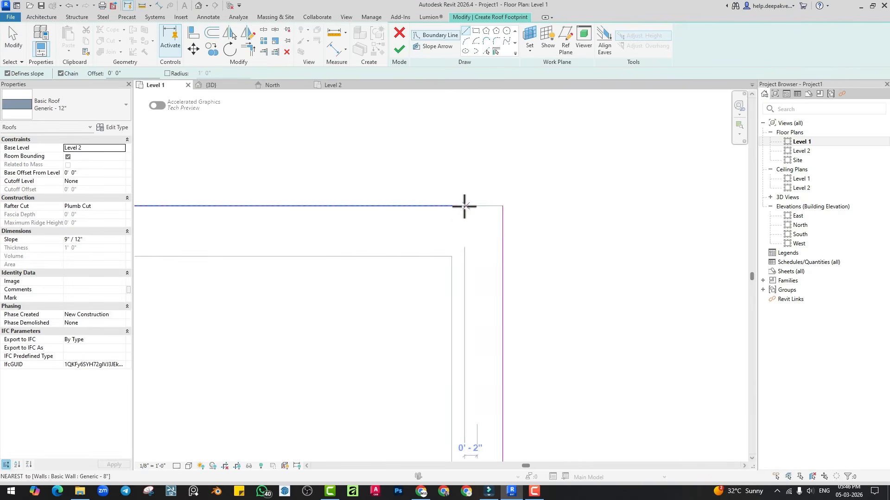
click(452, 206)
click(502, 206)
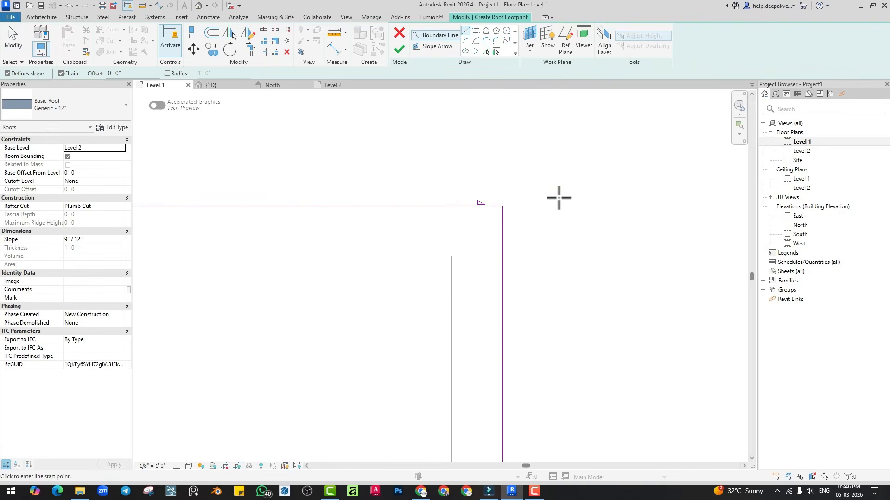
Stretch the end of the upper boundary line to meet the right boundary line at the corner
click(451, 212)
drag(453, 211, 501, 207)
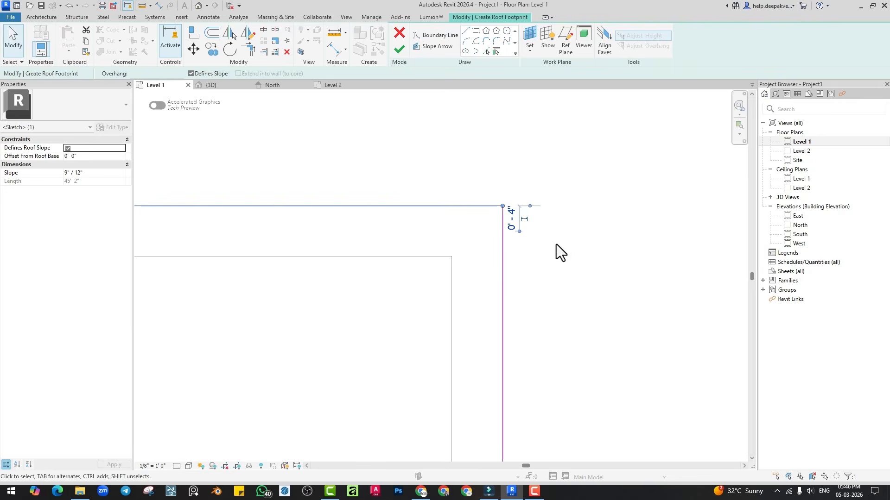
click(564, 249)
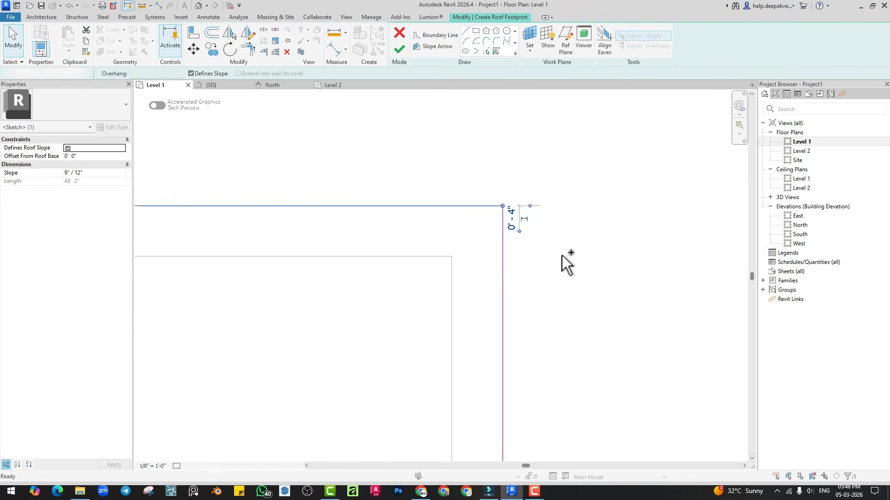
Join the upper and right boundary lines at their corner with Trim/Extend to Corner
click(249, 54)
click(439, 205)
click(503, 240)
scroll(548, 213, down, 10)
middle_drag(472, 351, 423, 96)
scroll(417, 88, down, 1)
Finish the roof footprint and view the hip roof in the 3D view
click(399, 48)
click(199, 6)
shift+middle_drag(396, 216, 394, 308)
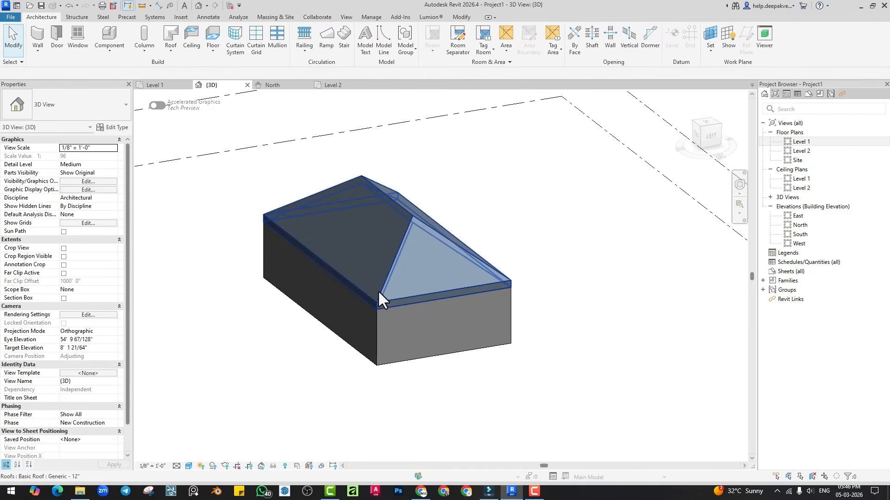
middle_drag(379, 260, 375, 271)
Edit the hip roof's footprint so that both short end lines no longer define a slope, forming a gable roof
click(397, 213)
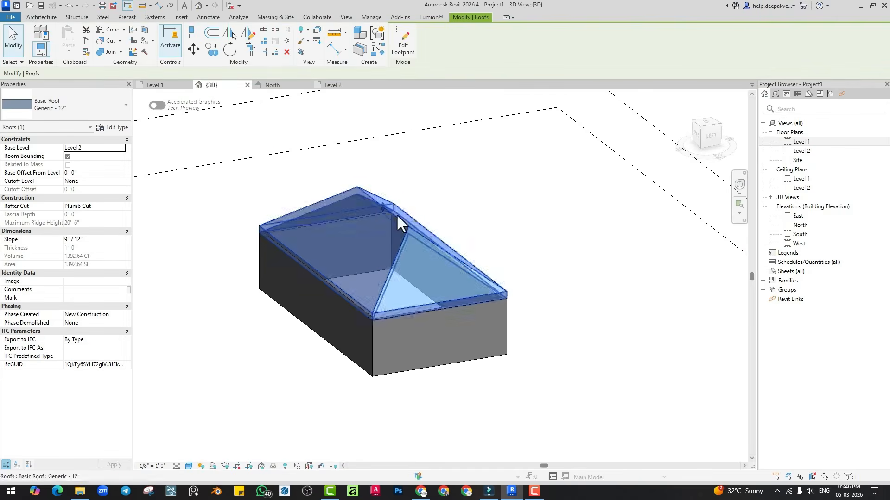
click(402, 46)
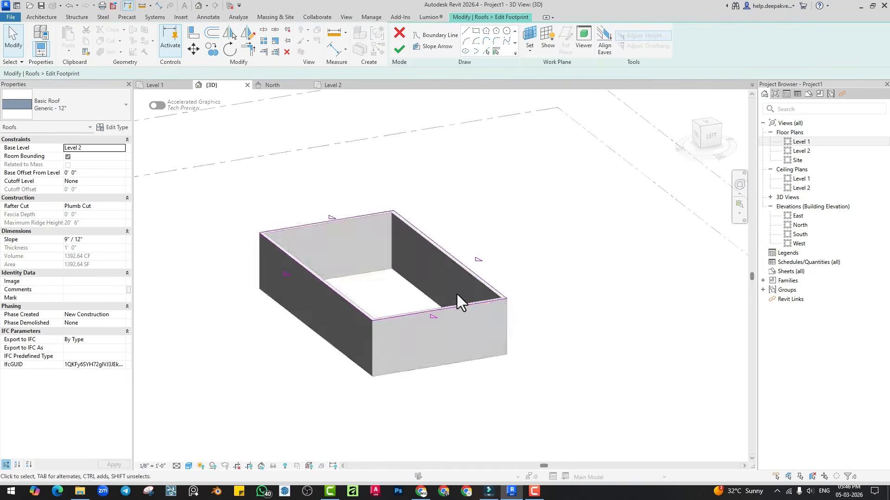
shift+middle_drag(434, 299, 379, 254)
click(301, 216)
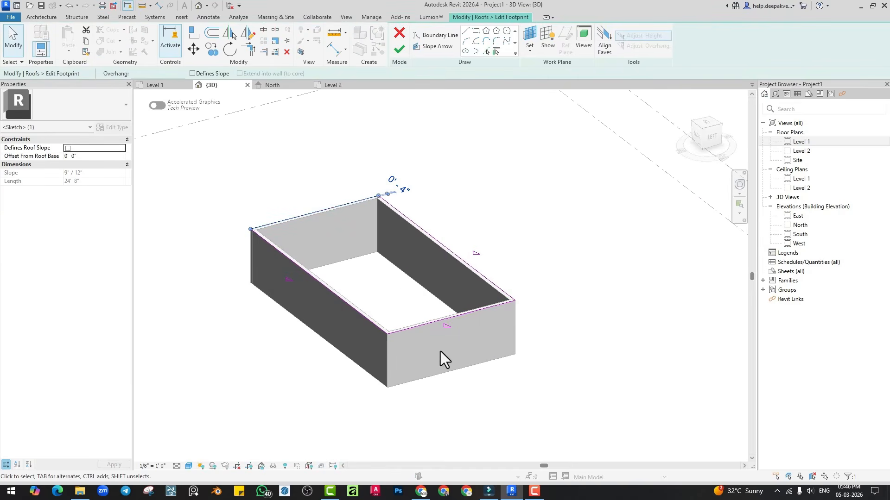
click(406, 330)
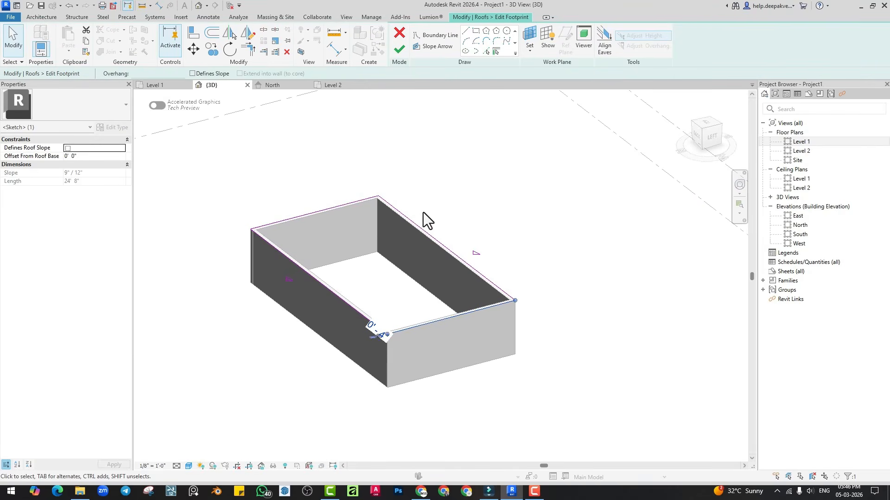
key(Escape)
mouse_move(476, 277)
shift+middle_down()
mouse_move(377, 215)
mouse_move(500, 304)
mouse_move(503, 323)
mouse_move(409, 241)
mouse_move(496, 311)
mouse_move(472, 300)
shift+middle_up()
click(399, 49)
click(493, 246)
Stretch the top of the near gable-end wall above the roof ridge, to a top offset of about 13' 10"
scroll(471, 321, up, 4)
scroll(470, 321, down, 5)
scroll(488, 285, up, 5)
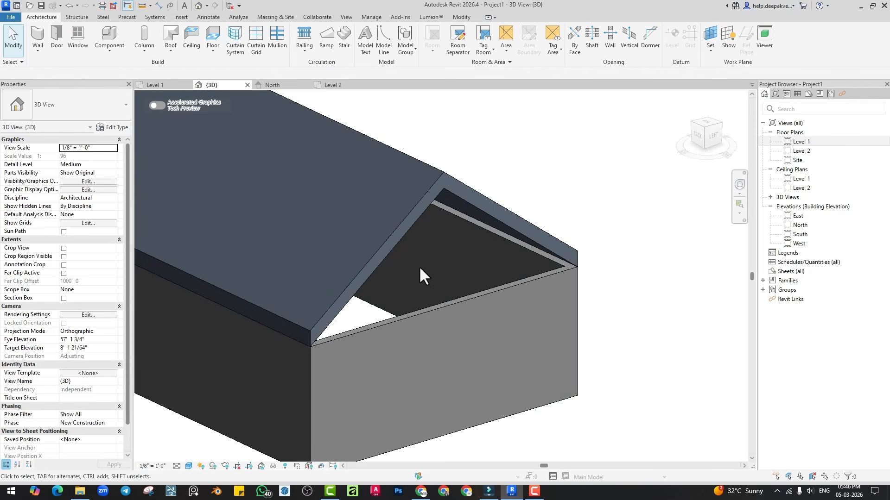
click(412, 316)
drag(435, 309, 453, 132)
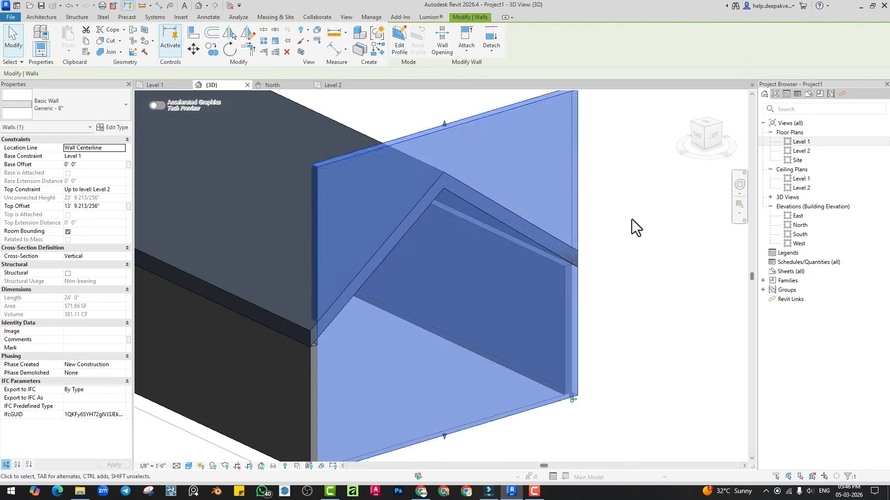
click(624, 215)
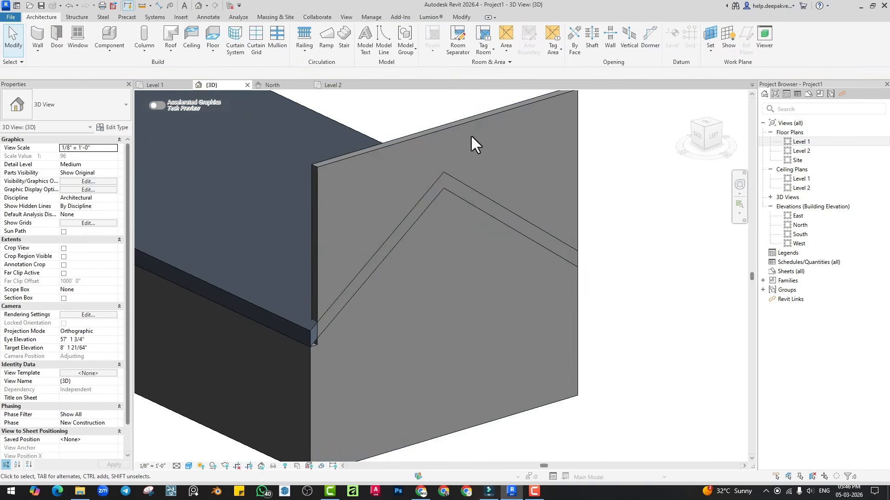
Undo the upward stretch of the near gable-end wall's top
scroll(321, 344, up, 6)
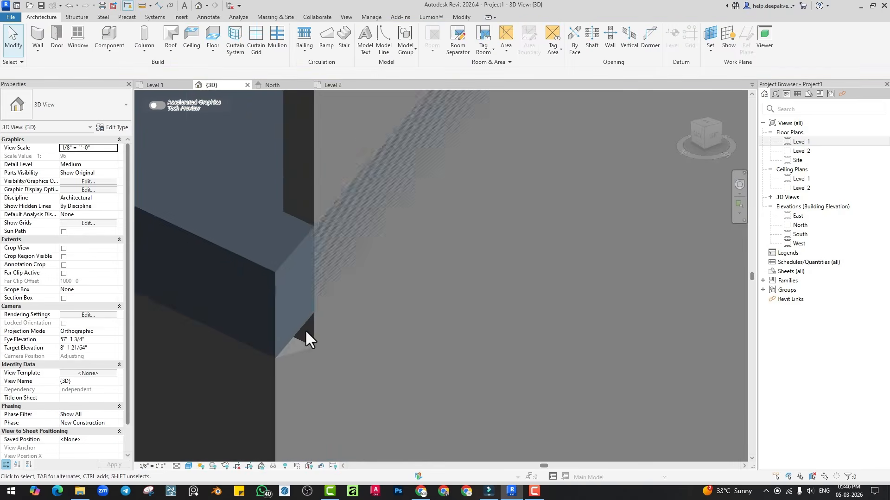
click(296, 360)
scroll(308, 318, down, 5)
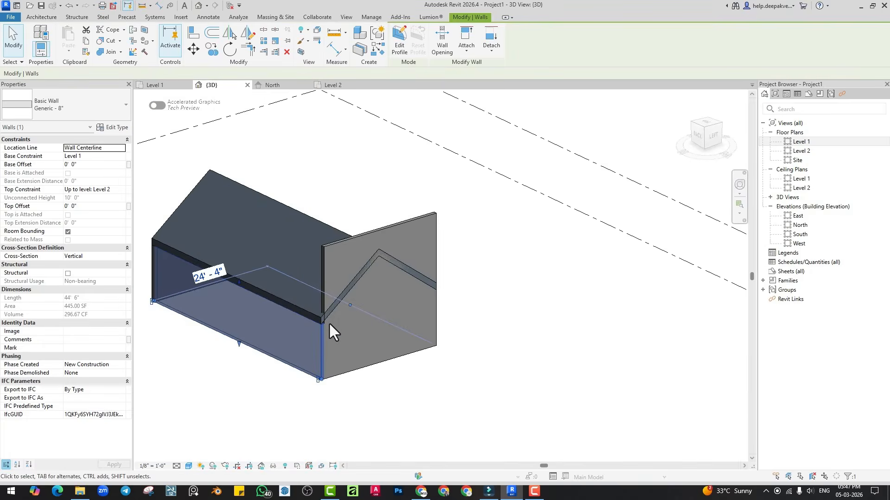
scroll(329, 322, up, 5)
key(Escape)
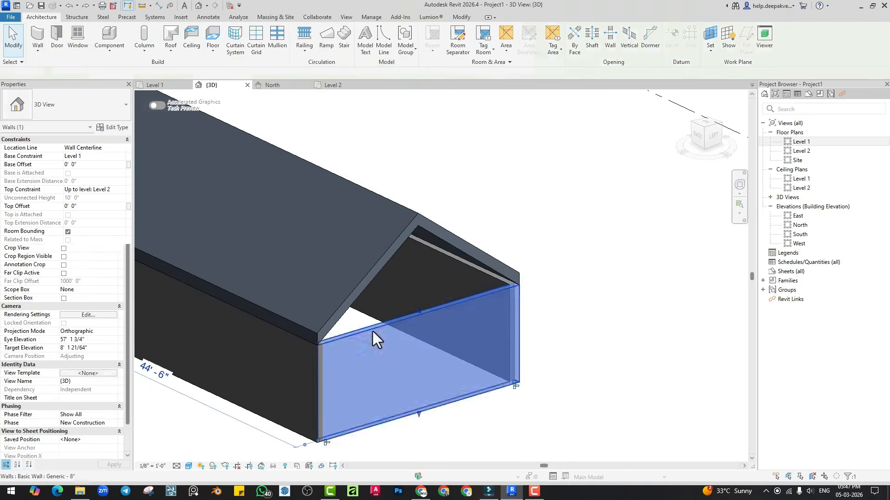
Attach the top of the near gable-end wall to the underside of the gable roof
click(374, 333)
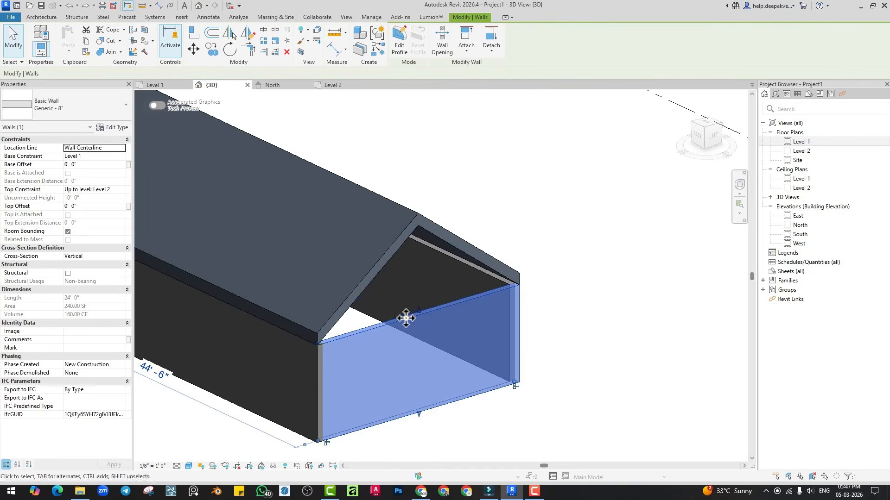
click(471, 38)
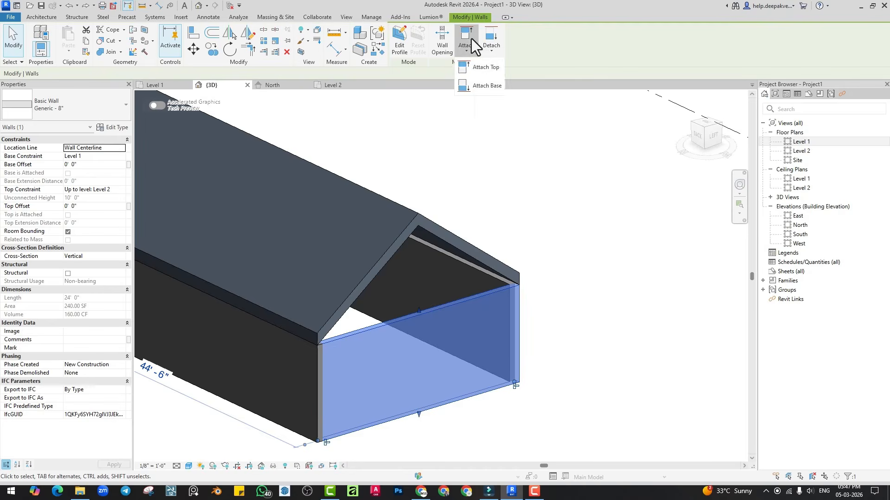
click(475, 72)
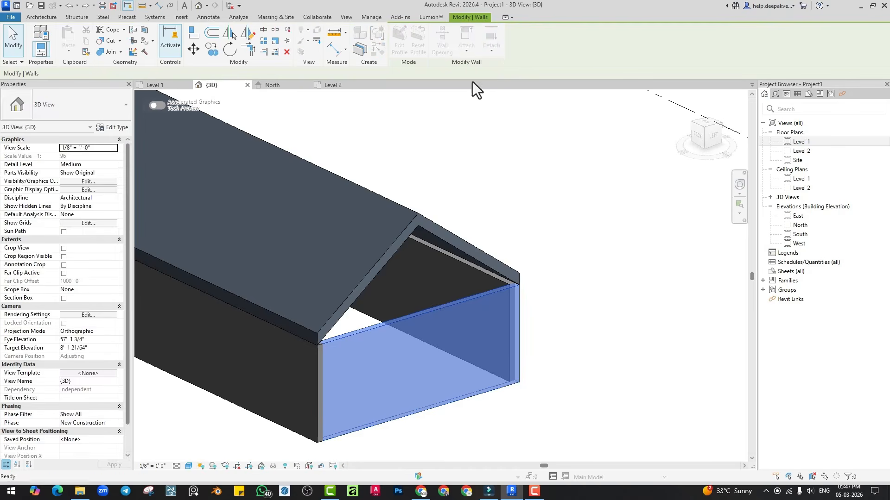
click(418, 212)
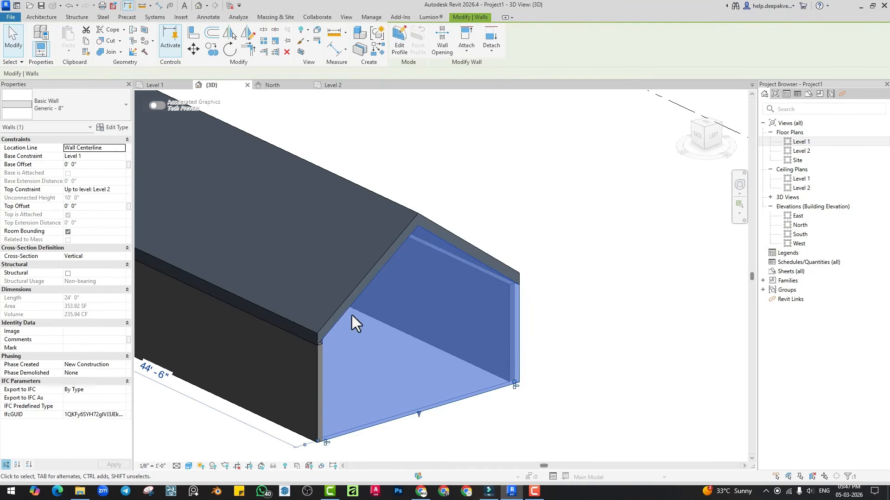
click(546, 246)
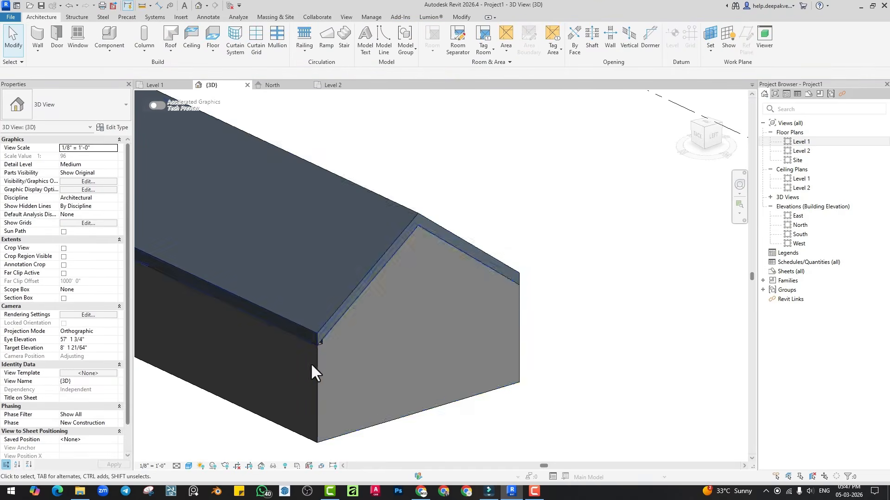
Attach the top of the adjoining long wall to the roof to close the gap at the eave corner
scroll(319, 336, up, 3)
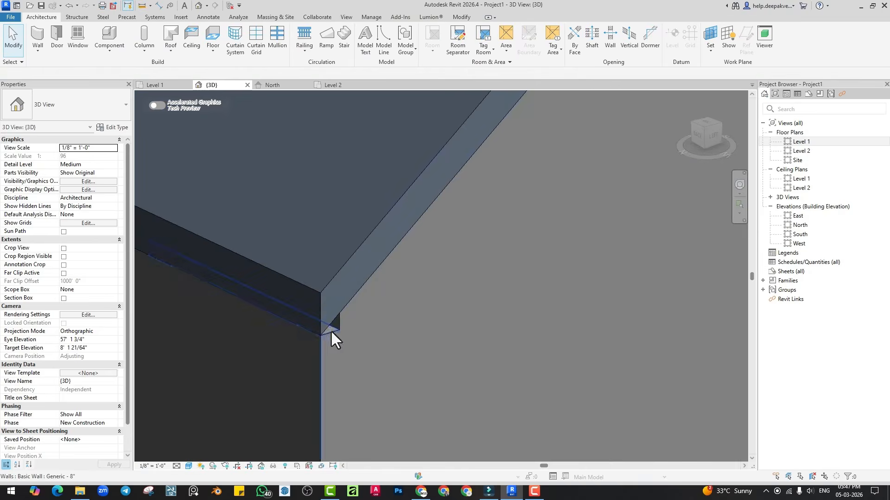
click(331, 331)
click(462, 45)
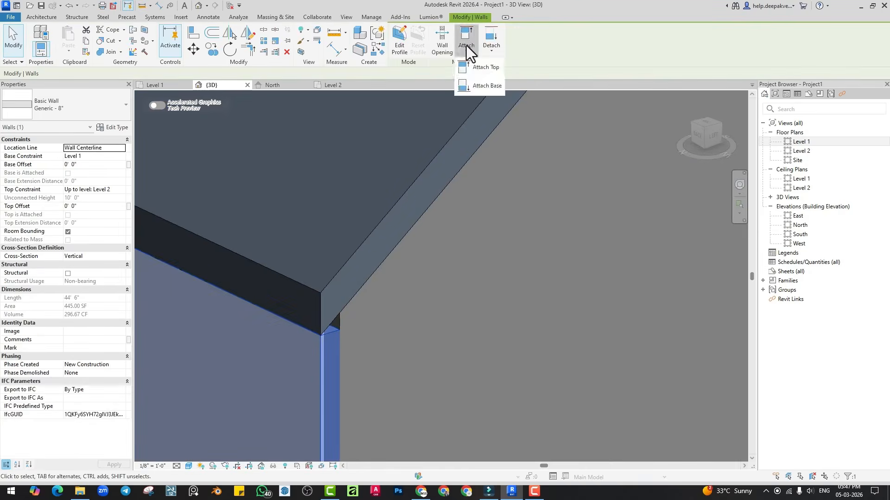
click(469, 78)
click(435, 155)
scroll(326, 338, down, 5)
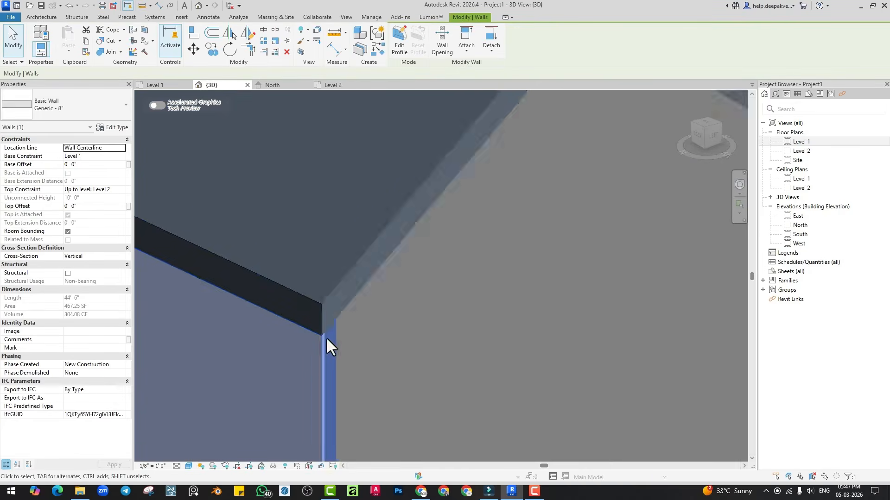
Attach the tops of the opposite gable-end wall and the remaining long wall to the roof together
shift+middle_drag(355, 320, 529, 317)
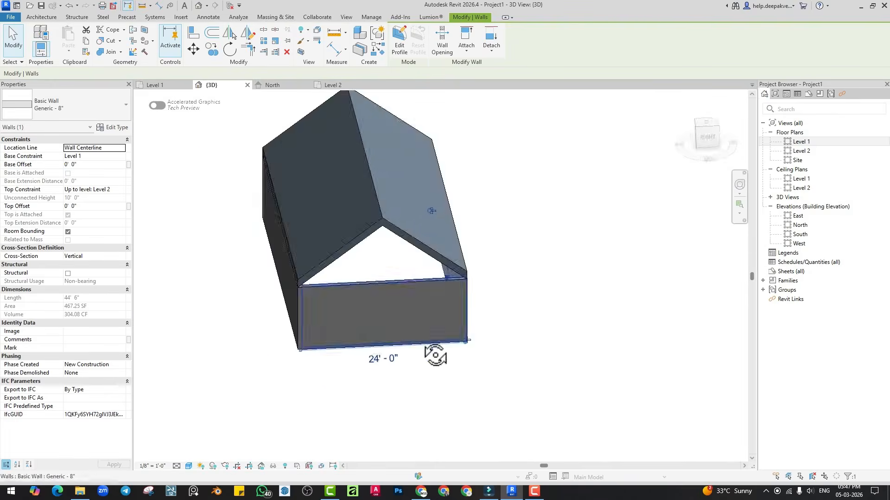
shift+middle_drag(435, 357, 493, 346)
drag(401, 377, 334, 316)
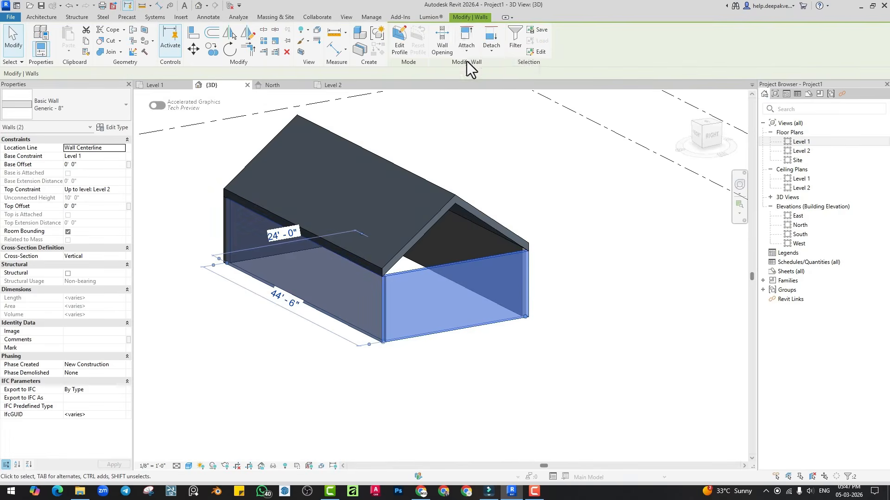
click(471, 40)
click(482, 68)
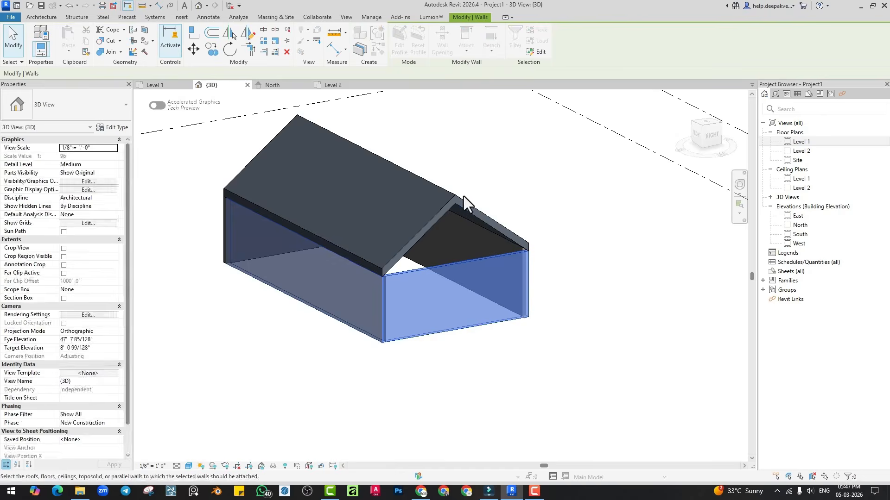
click(461, 198)
shift+middle_drag(478, 286, 462, 272)
scroll(453, 295, up, 2)
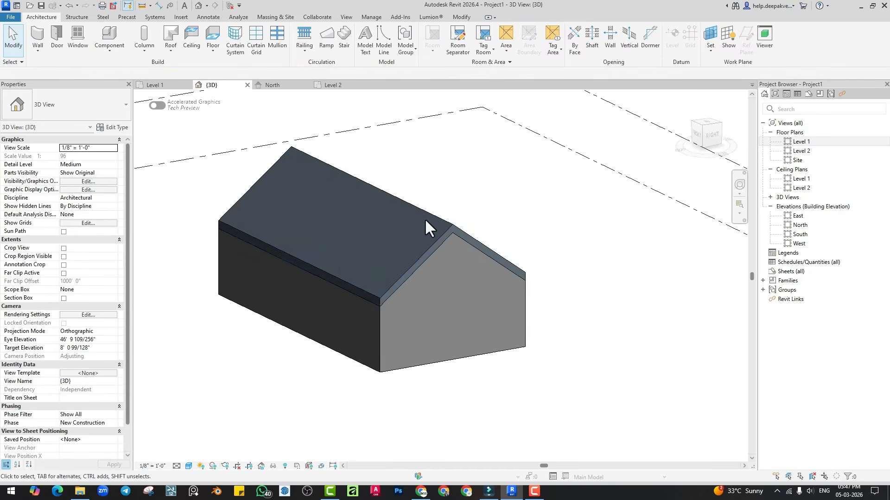
Adjust the roof's ridge height with its shape handle, ending at a slope of about 8 1/4" / 12"
click(408, 199)
drag(371, 191, 371, 225)
shift+middle_drag(371, 225, 358, 257)
drag(373, 222, 373, 181)
click(493, 249)
shift+middle_drag(493, 250, 341, 248)
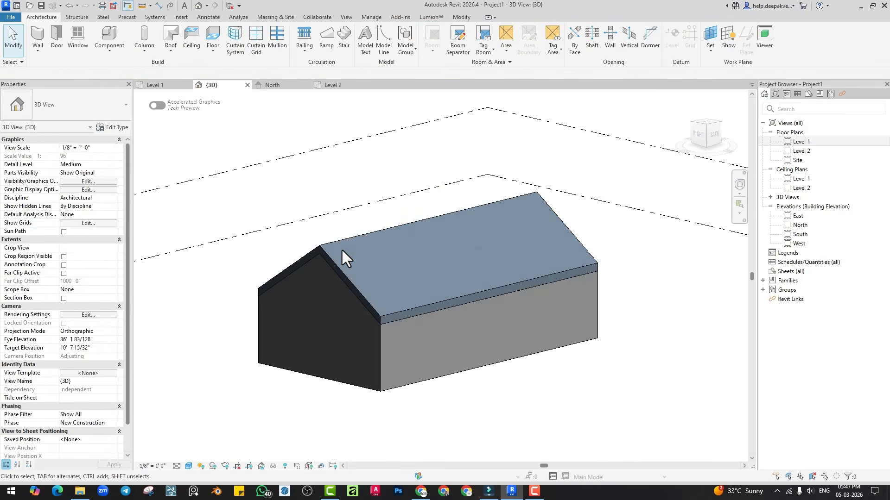
Edit the roof footprint, set one long boundary line's slope to 6" / 12", and finish the edit
click(336, 241)
double_click(337, 241)
click(446, 311)
mouse_move(499, 363)
shift+middle_down()
mouse_move(451, 324)
mouse_move(469, 313)
shift+middle_up()
click(469, 313)
key(shift+Left)
key(shift+Left)
key(shift+Left)
key(shift+Left)
key(shift+Left)
key(shift+Left)
key(shift+Left)
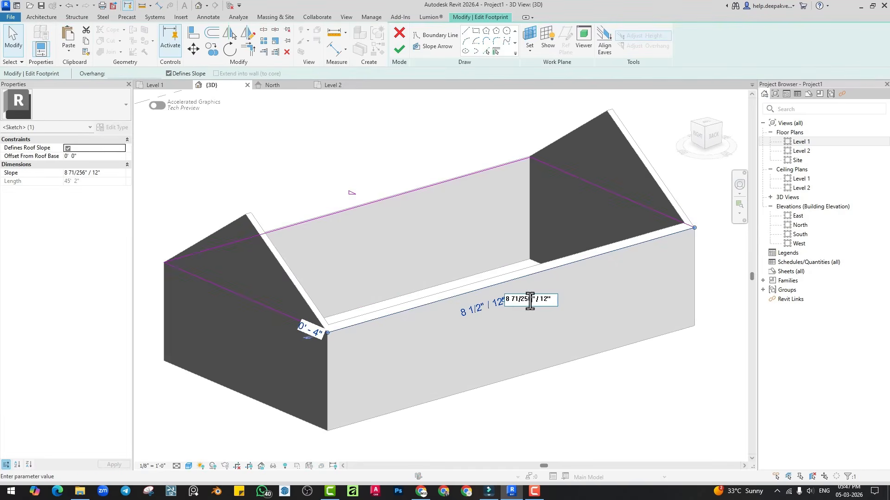
text(6)
key(Return)
click(399, 49)
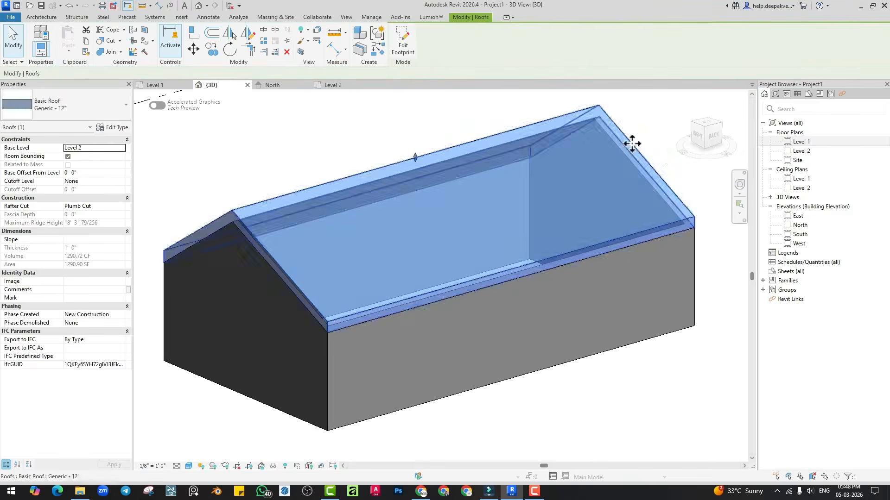
Examine the roof's unequal slopes and the attached gable-end wall in the 3D view
click(646, 141)
scroll(509, 185, down, 3)
shift+middle_drag(472, 220, 549, 257)
scroll(490, 262, up, 2)
scroll(471, 263, up, 1)
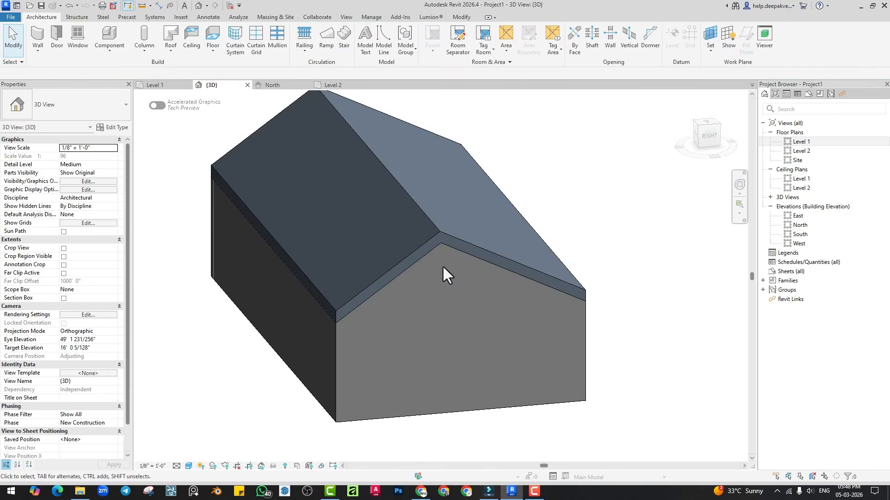
scroll(369, 319, down, 1)
scroll(347, 301, up, 3)
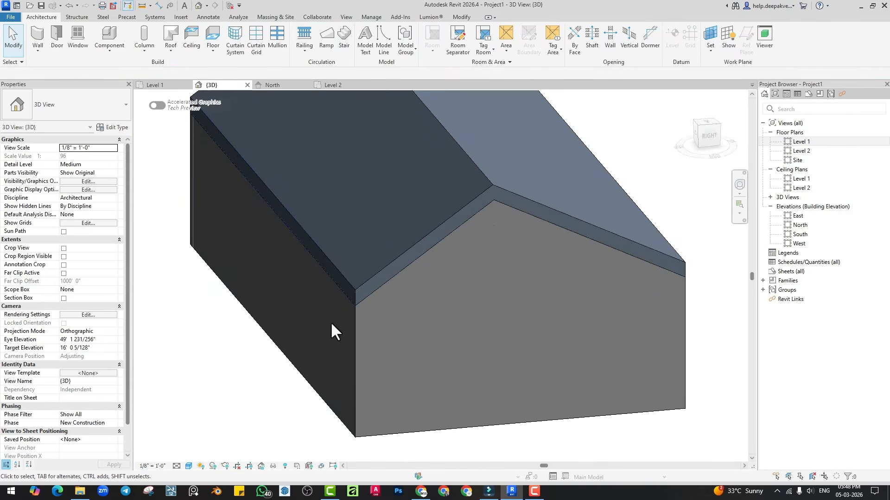
scroll(327, 320, down, 5)
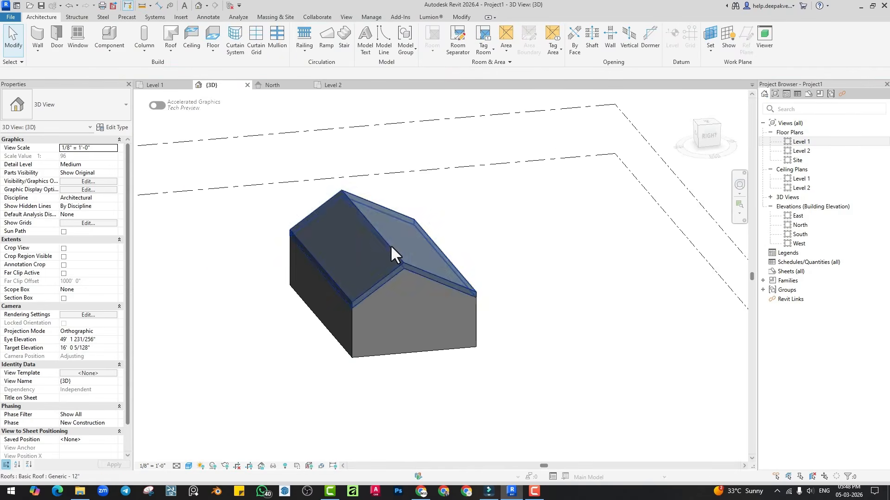
Edit the roof footprint and offset the long boundary line with the steeper slope 2' from its wall
double_click(390, 244)
mouse_move(390, 247)
shift+middle_down()
mouse_move(413, 304)
mouse_move(336, 297)
shift+middle_up()
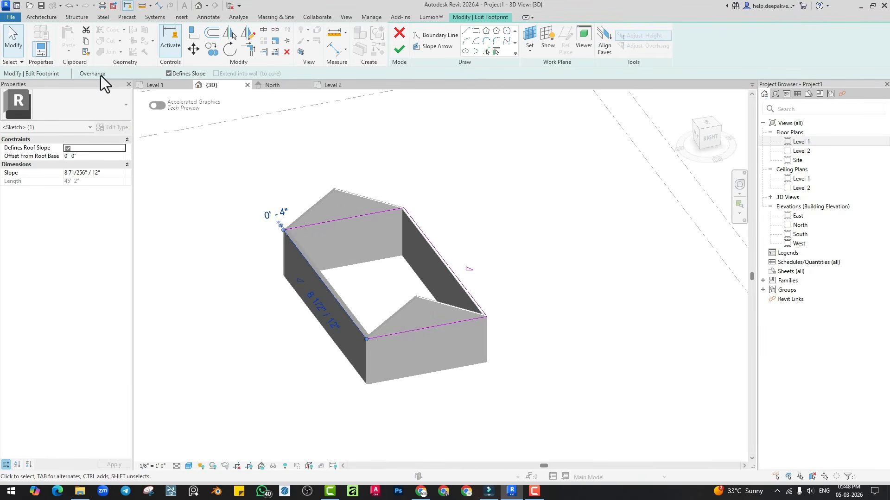
click(277, 214)
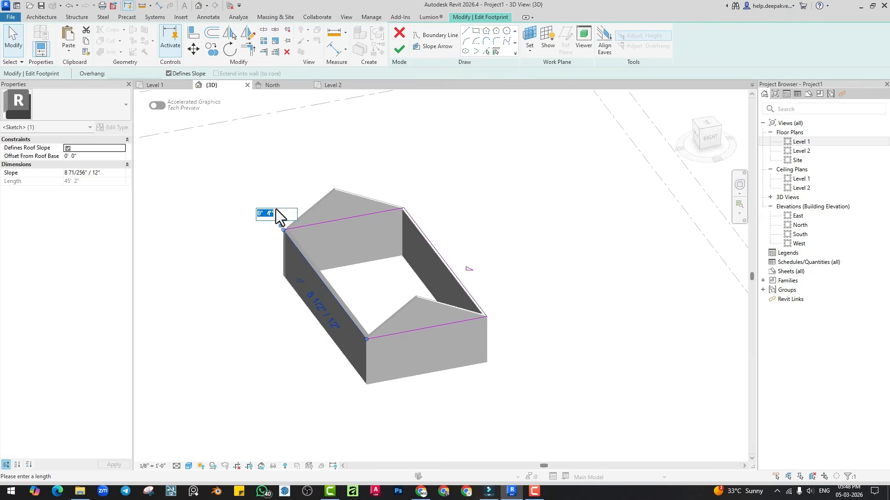
text(2)
key(Return)
click(418, 231)
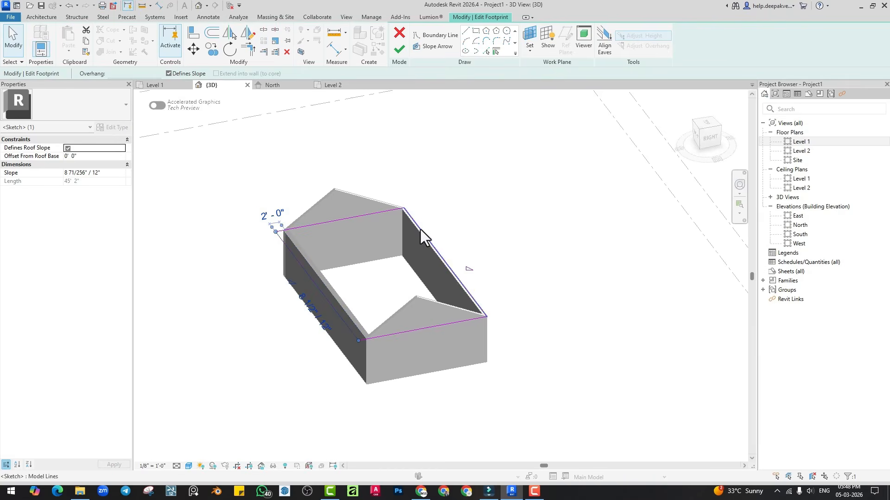
click(500, 301)
text(48)
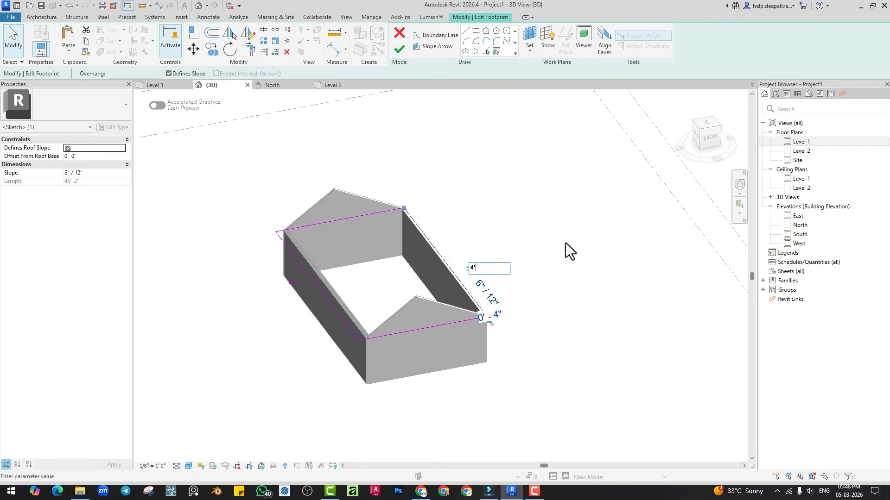
key(Return)
key(ctrl+z)
Offset the long boundary line with the 6" / 12" slope 4' from its wall
click(441, 257)
scroll(489, 322, up, 3)
scroll(490, 326, up, 1)
click(503, 319)
text(4)
key(Return)
click(595, 240)
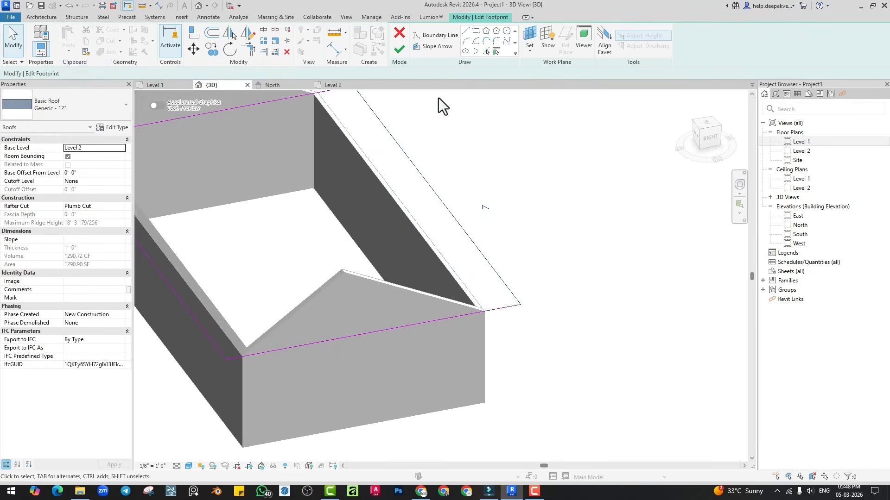
Finish the footprint edit and inspect the unequal eave overhangs from the gable end in 3D
click(399, 51)
scroll(504, 279, down, 4)
shift+middle_drag(500, 309, 469, 278)
click(532, 310)
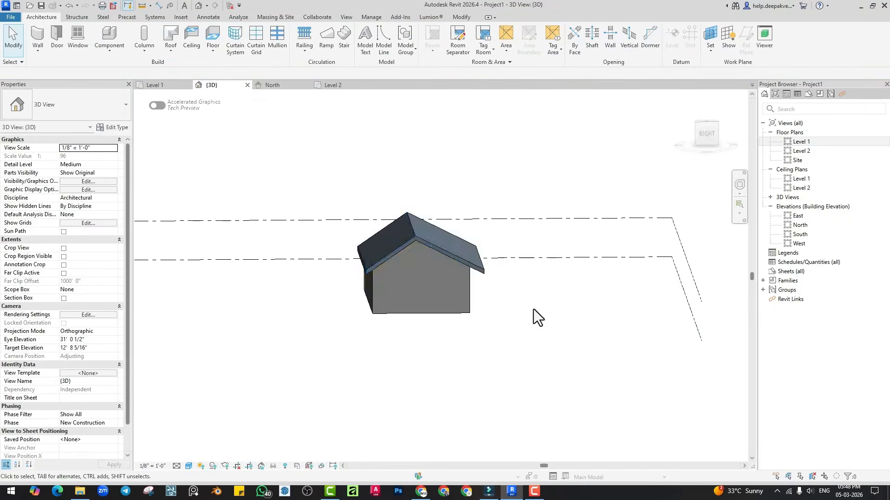
scroll(425, 273, up, 3)
shift+middle_drag(479, 329, 511, 296)
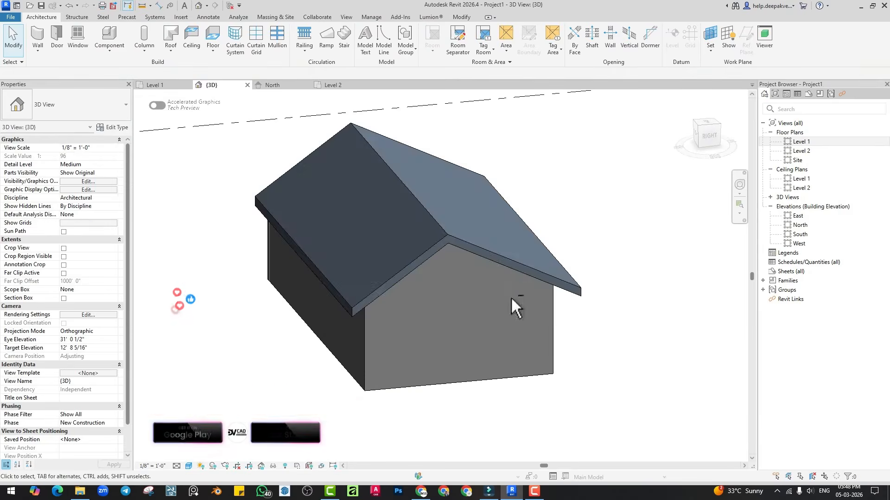
Delete the gable roof and start a new footprint roof from the Level 1 plan with a 3' overhang
click(507, 262)
key(Delete)
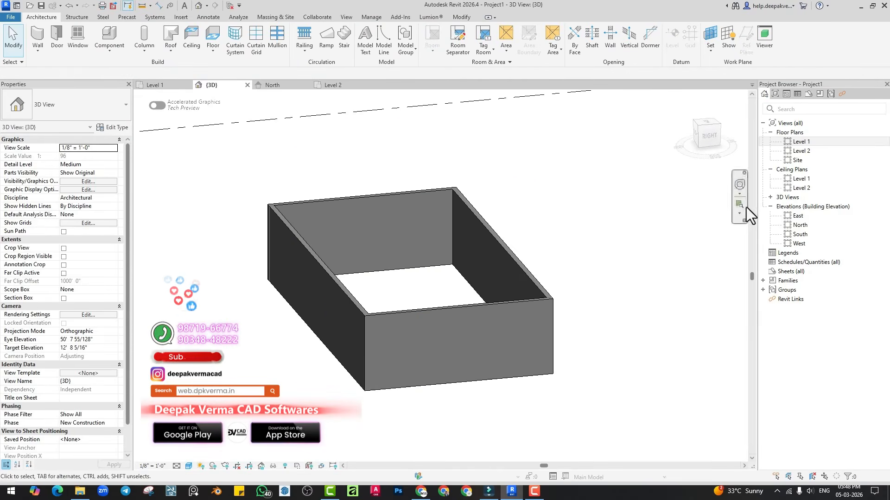
double_click(800, 142)
click(170, 49)
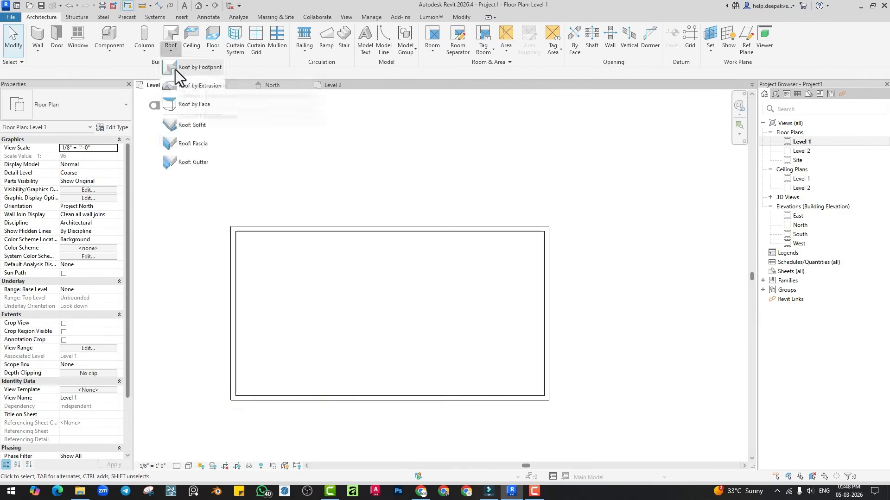
click(176, 68)
click(375, 282)
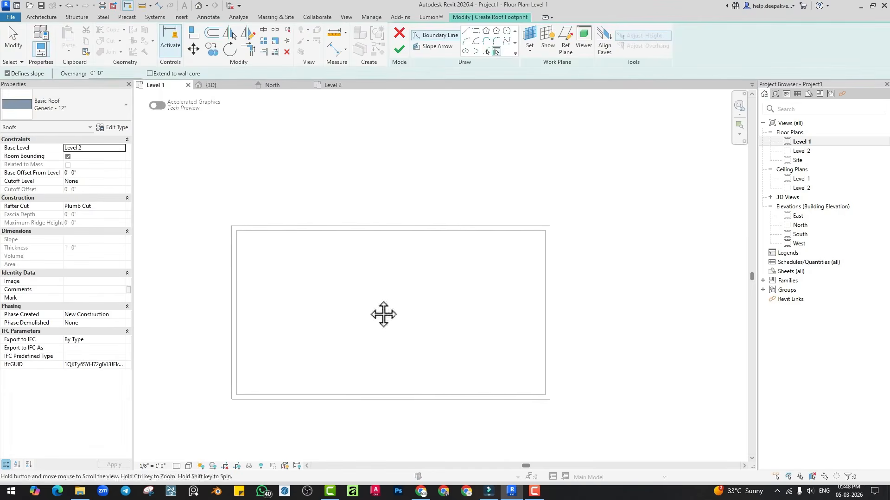
drag(103, 71, 73, 73)
text(3)
Sketch a rectangular roof boundary on the walls' outer corners, finish it, and inspect the hip roof in 3D
click(476, 30)
click(249, 202)
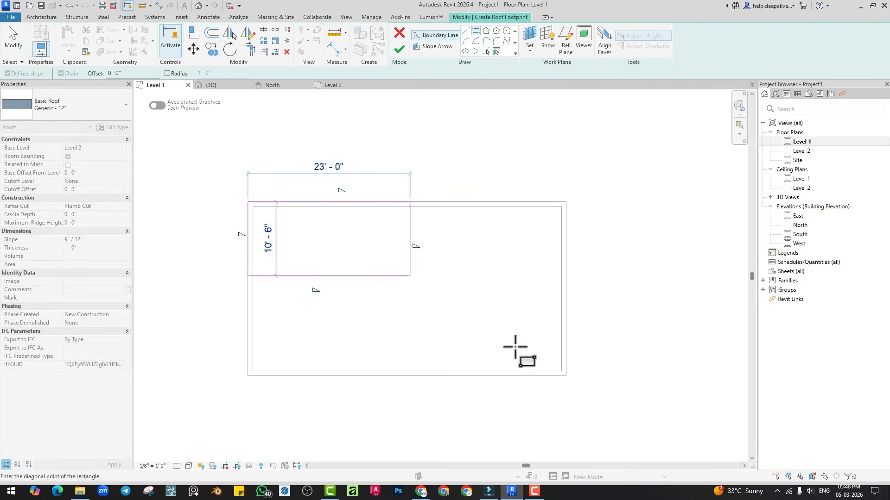
click(565, 375)
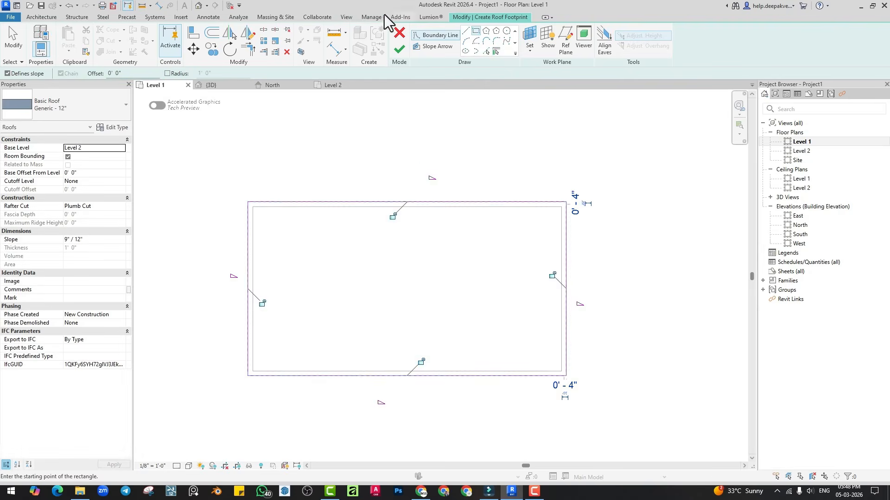
click(400, 51)
click(199, 7)
shift+middle_drag(404, 210, 452, 235)
click(431, 215)
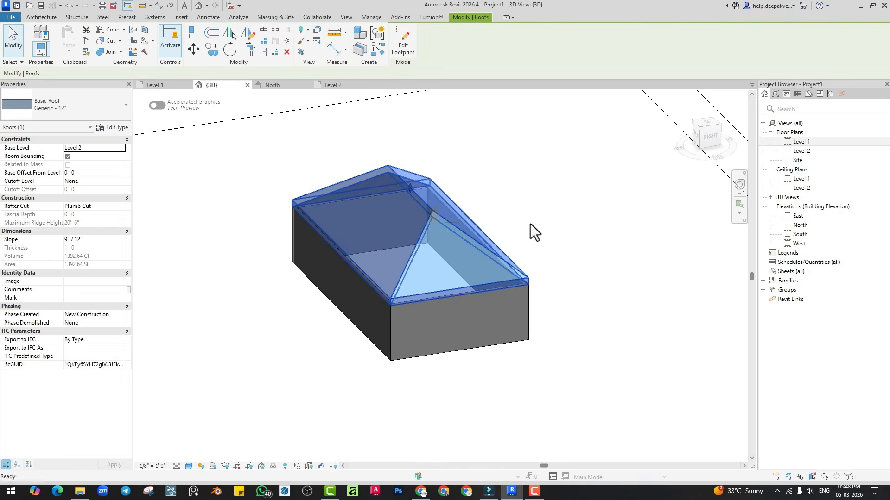
Delete the hip roof without overhangs and start a new footprint roof on Level 2 from the Level 1 plan
key(Delete)
double_click(801, 141)
click(171, 50)
click(190, 85)
click(371, 280)
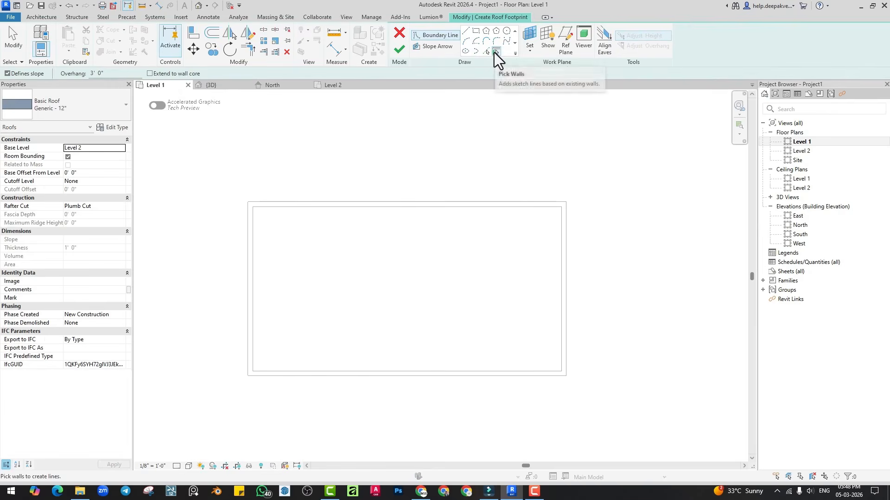
Create the roof boundary by picking all four walls with a 3' overhang, finish it, and inspect the hip roof in 3D
click(424, 202)
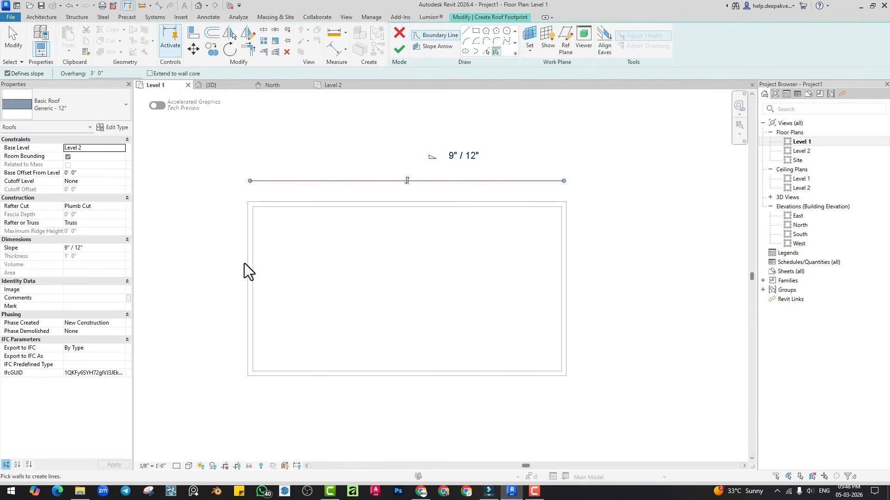
click(251, 266)
click(392, 373)
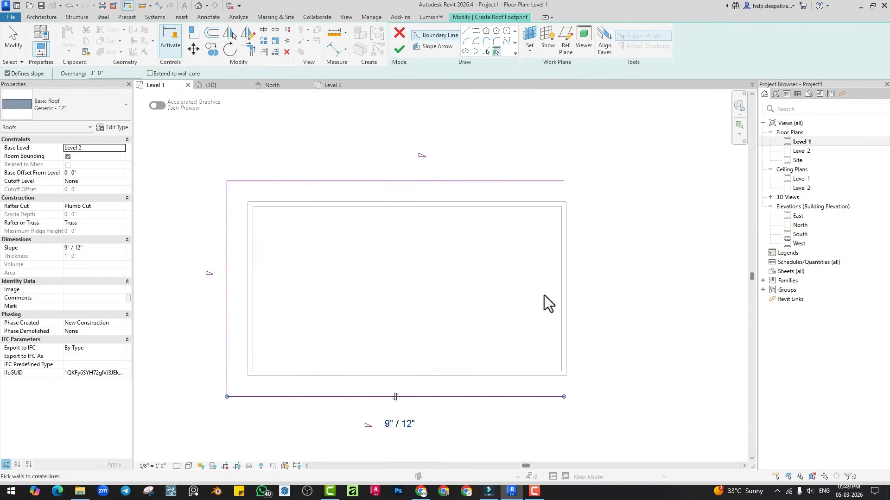
click(565, 263)
click(399, 48)
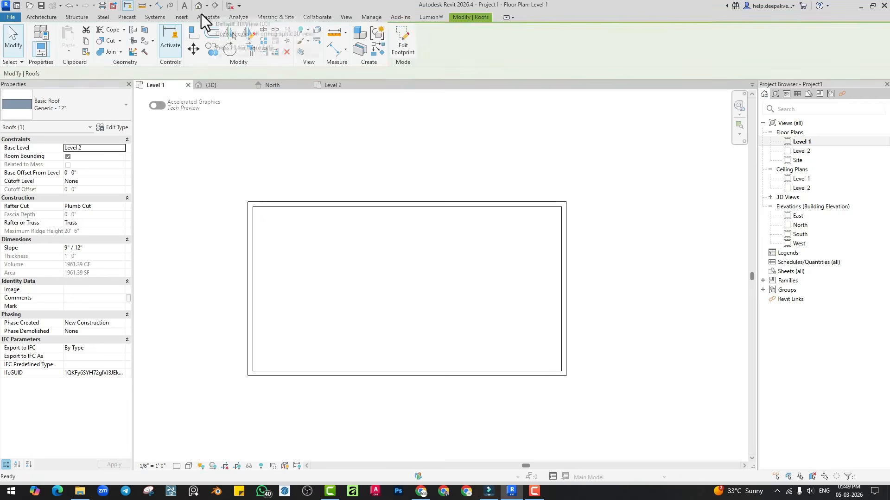
click(199, 6)
shift+middle_drag(437, 233, 429, 317)
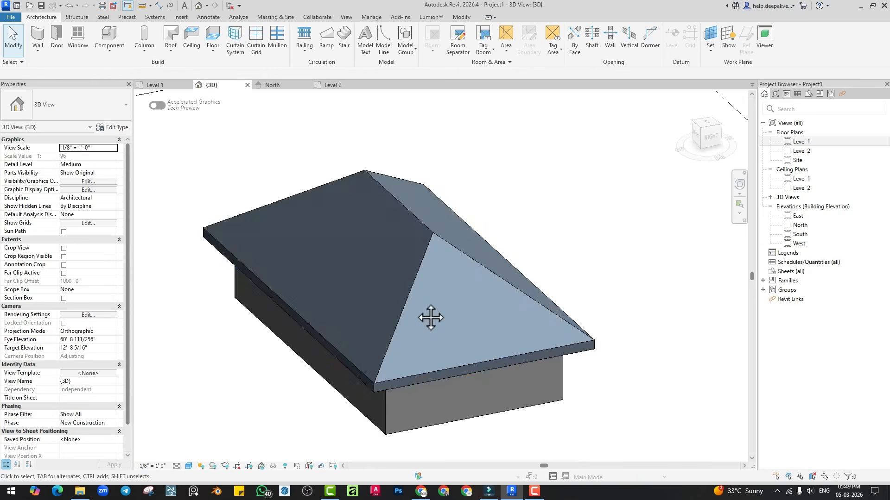
Try the roof types Generic - 9" and Generic - 12" - Filled on the hip roof
click(409, 296)
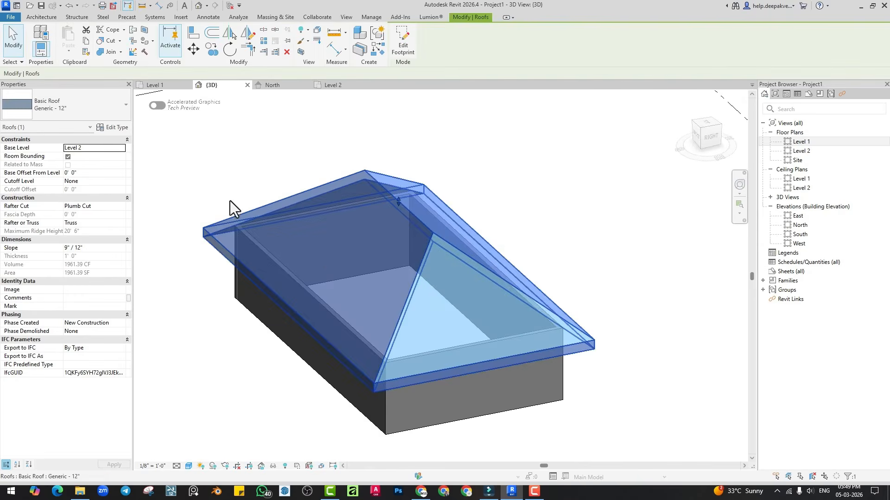
click(88, 107)
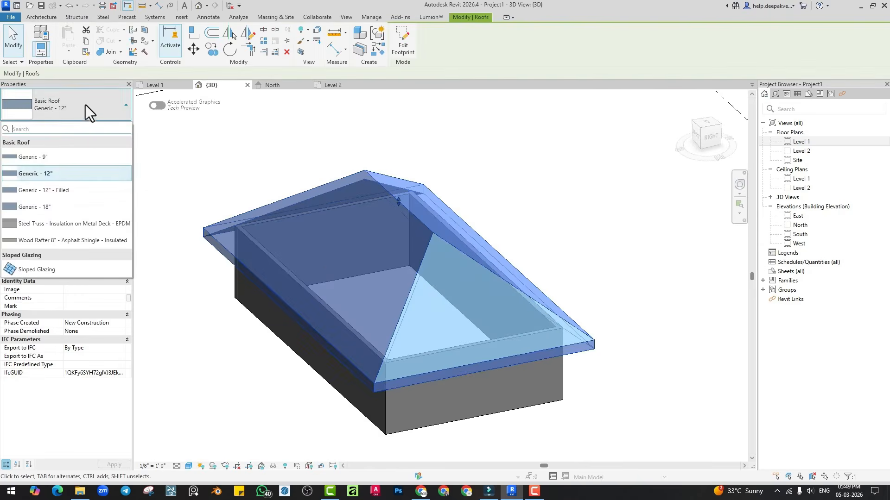
click(35, 157)
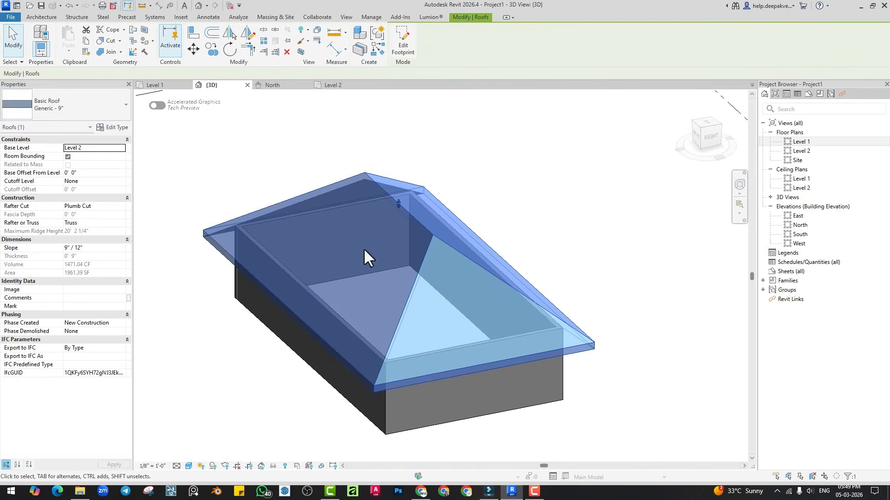
click(61, 105)
click(47, 190)
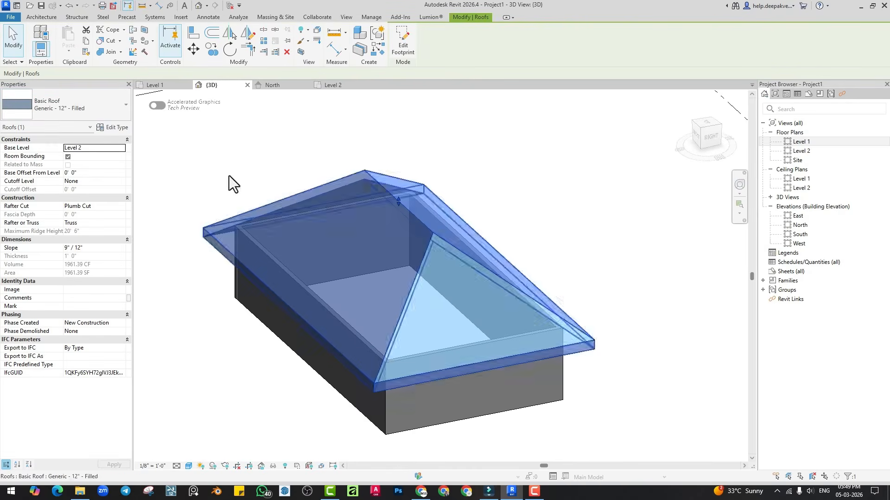
click(229, 176)
click(228, 218)
Change the hip roof's type to Sloped Glazing and inspect the glass roof in 3D
click(43, 109)
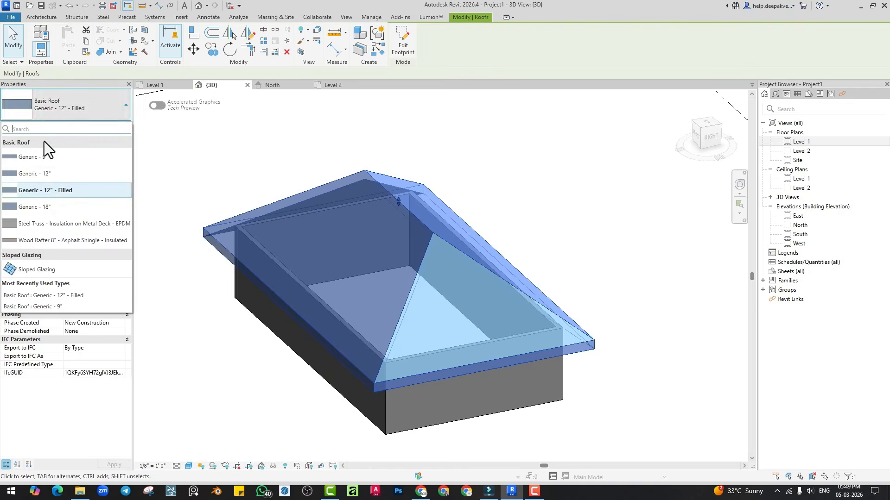
click(34, 271)
click(495, 189)
shift+middle_drag(403, 314, 365, 259)
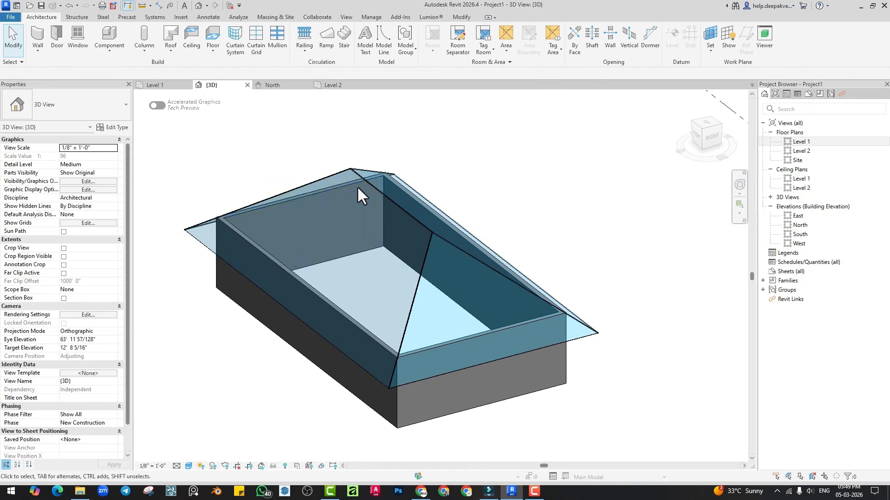
scroll(346, 280, down, 1)
Set the hip roof's type to Generic - 9", open its footprint sketch, and finish the edit with the boundary unaltered
click(304, 200)
click(69, 109)
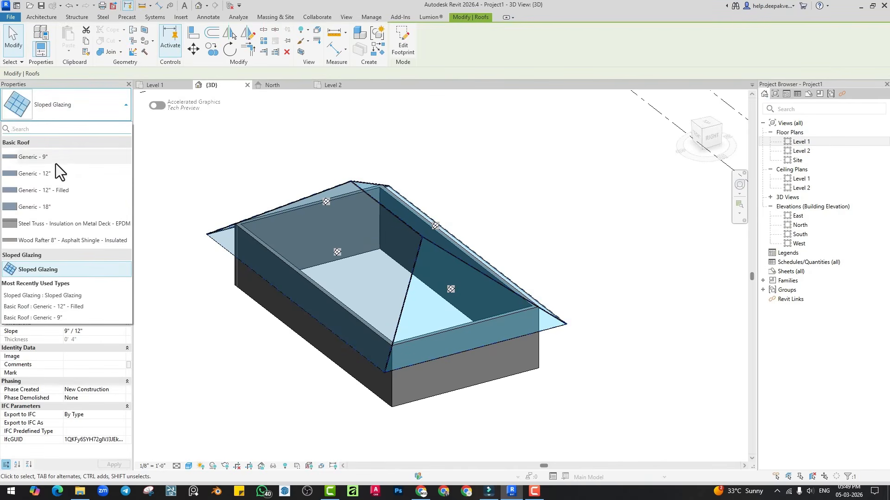
click(54, 160)
click(214, 167)
shift+middle_drag(214, 167, 293, 199)
double_click(294, 199)
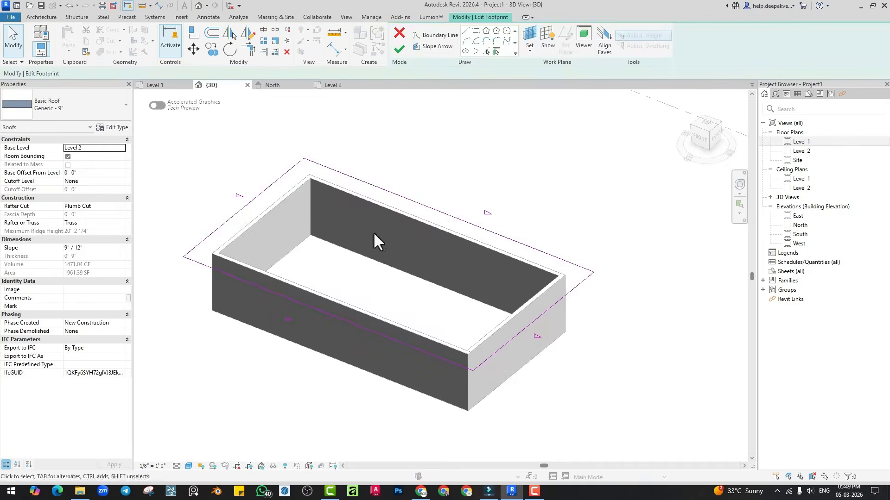
click(400, 48)
Delete the overhanging hip roof and start another footprint roof on Level 2 from the Level 1 plan
key(Delete)
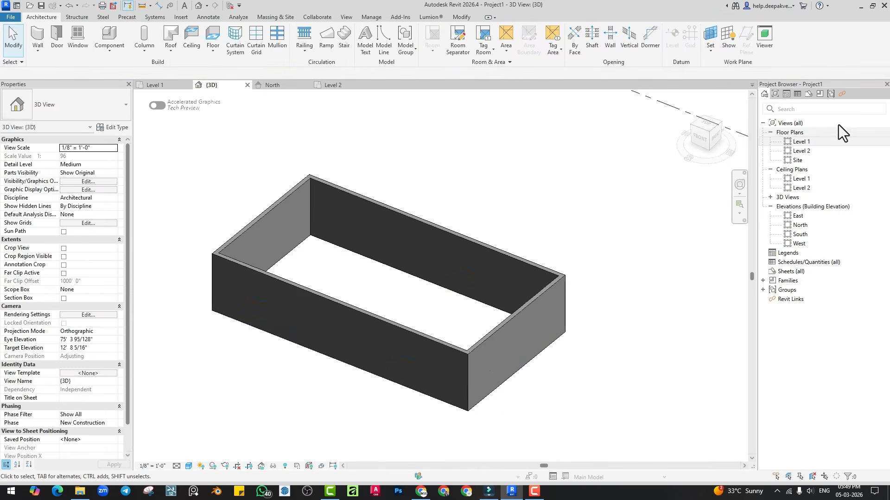
double_click(801, 142)
click(163, 56)
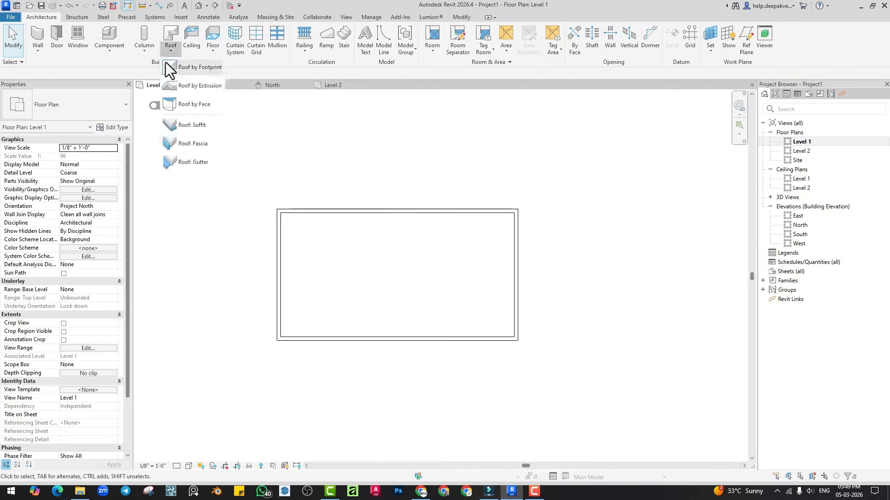
click(169, 80)
click(388, 280)
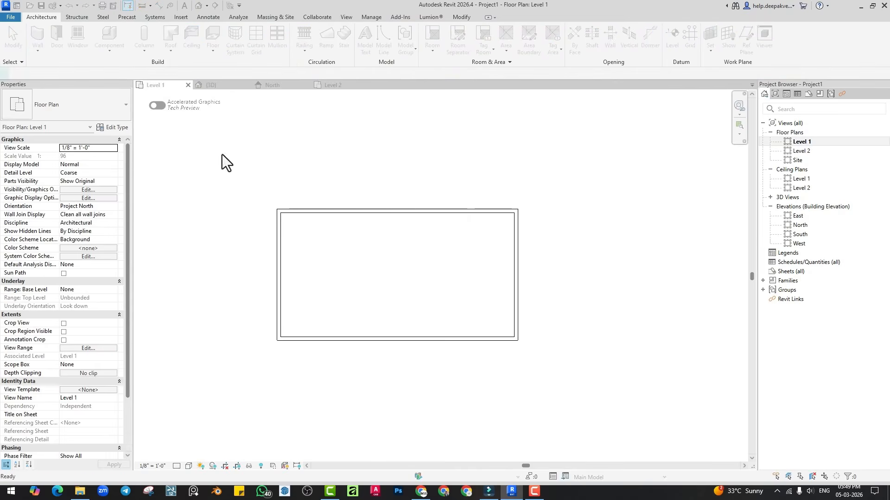
Sketch a rectangular roof boundary without defined slope on the walls' outer corners, finish it, and inspect the flat roof in 3D
click(28, 76)
click(476, 30)
click(277, 210)
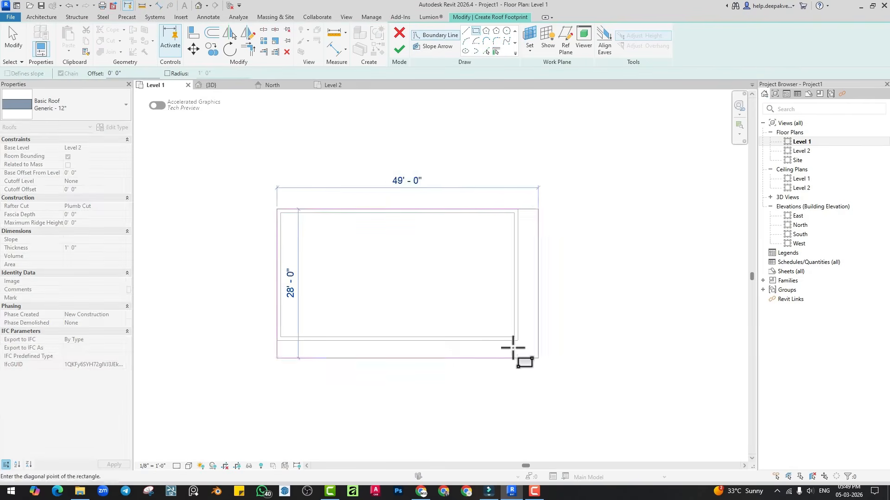
click(518, 340)
click(399, 48)
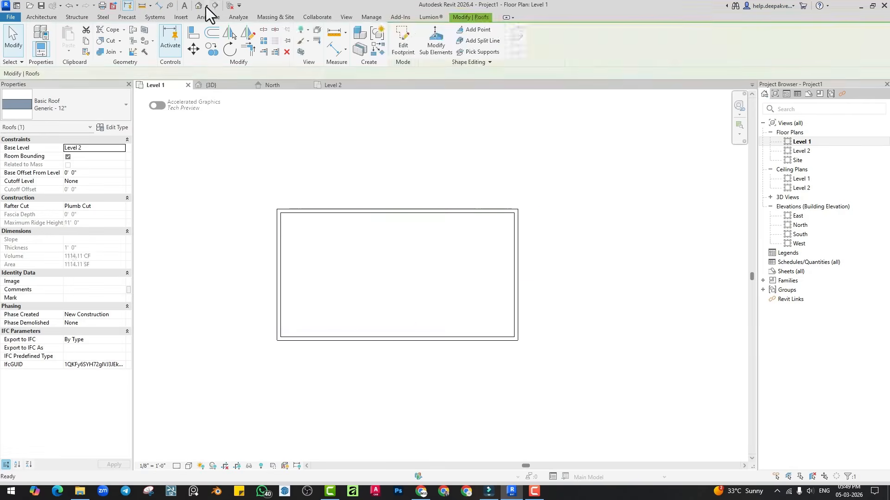
click(198, 5)
mouse_move(316, 274)
shift+middle_down()
mouse_move(491, 278)
mouse_move(288, 303)
shift+middle_up()
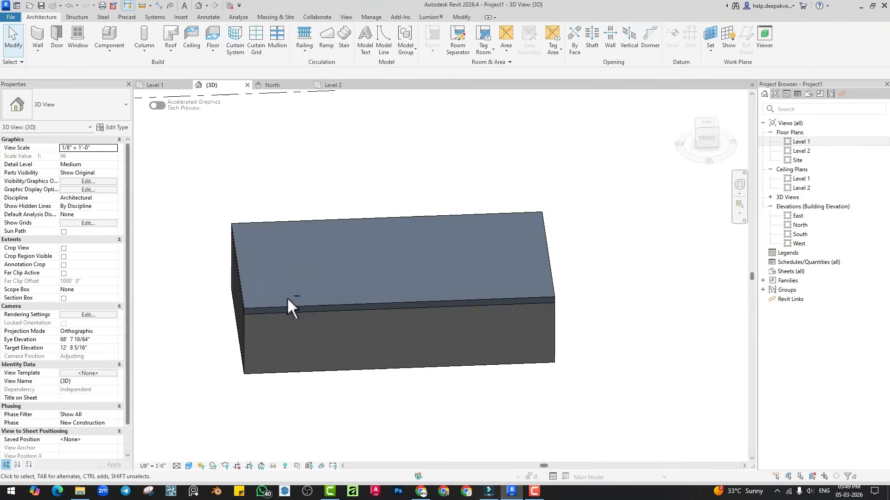
scroll(302, 323, up, 4)
Try the types Steel Truss - Insulation on Metal Deck - EPDM and Wood Rafter 8" - Asphalt Shingle - Insulated on the flat roof
click(340, 331)
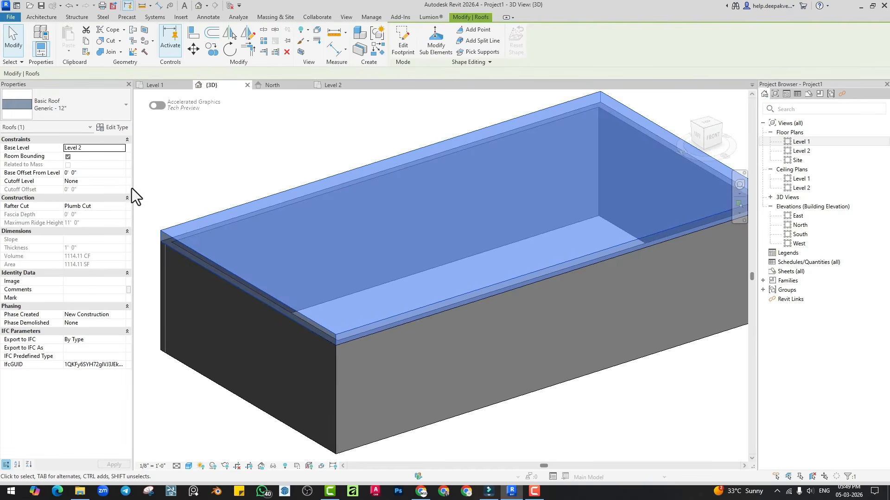
click(82, 105)
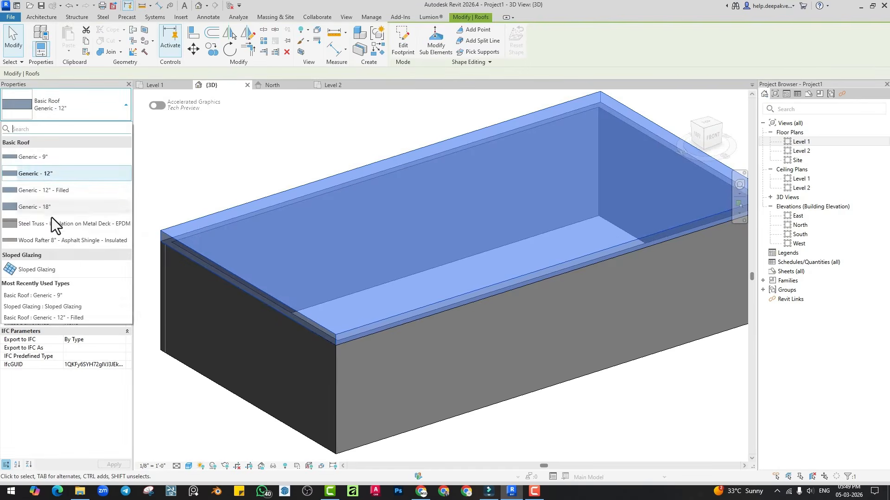
click(51, 223)
click(171, 160)
click(212, 250)
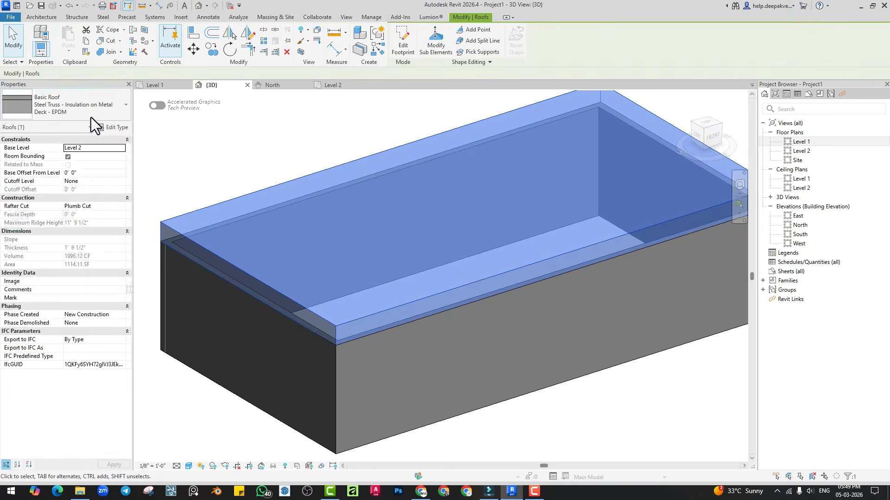
click(90, 115)
click(54, 240)
click(180, 176)
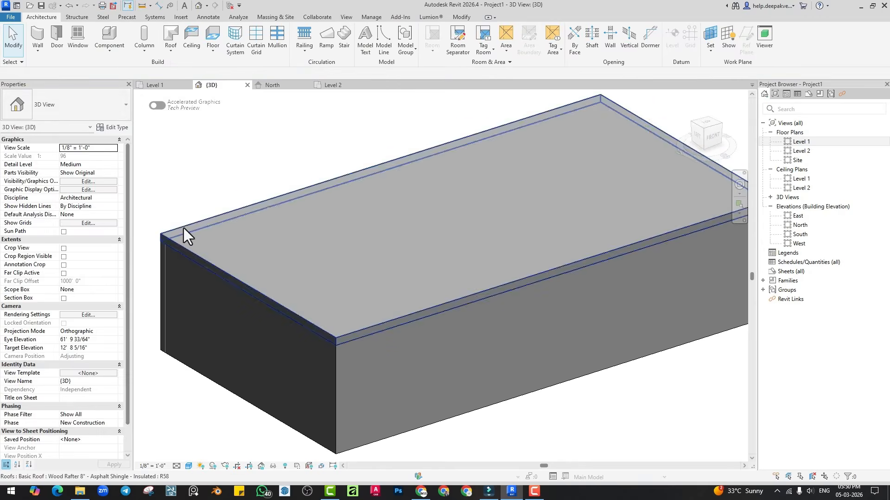
Set the flat roof's type to Generic - 9"
click(184, 228)
click(96, 115)
click(63, 157)
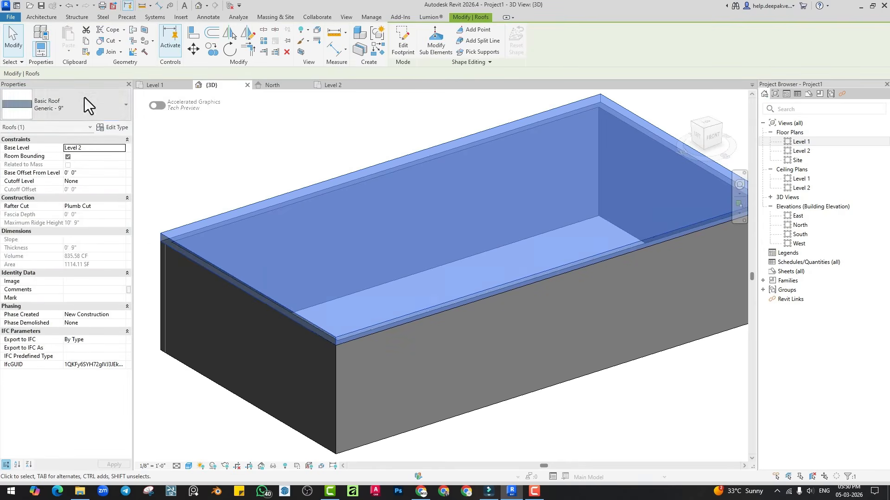
Duplicate the Generic - 9" roof type and name the copy Generic - 6"
click(113, 128)
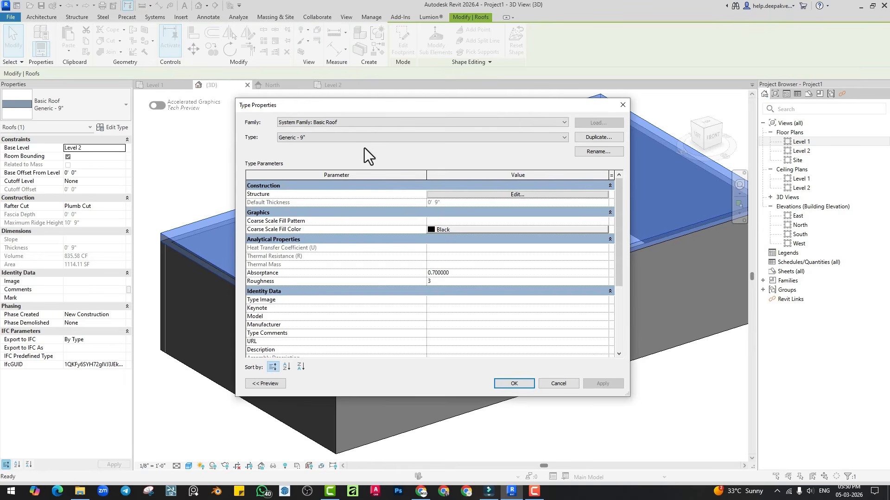
click(602, 137)
click(493, 227)
drag(468, 229, 495, 229)
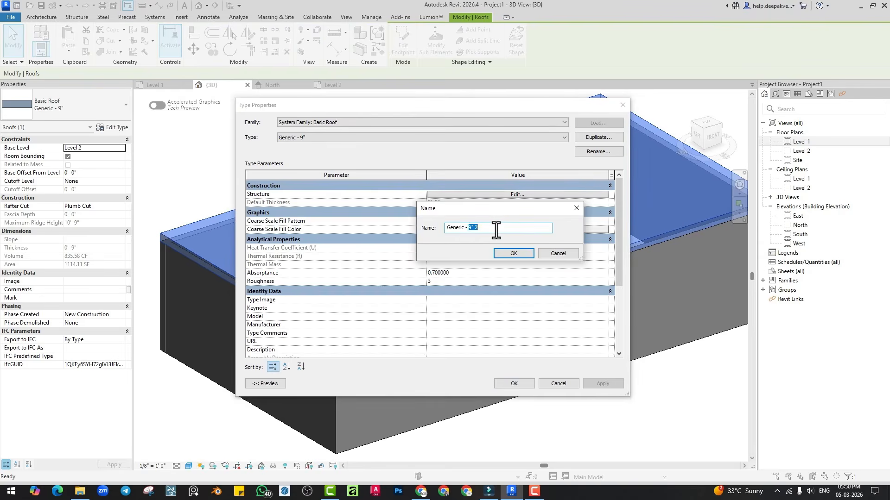
text(6")
click(514, 253)
Open the Generic - 6" assembly with its section preview and set the Structure layer's thickness to 4"
click(520, 195)
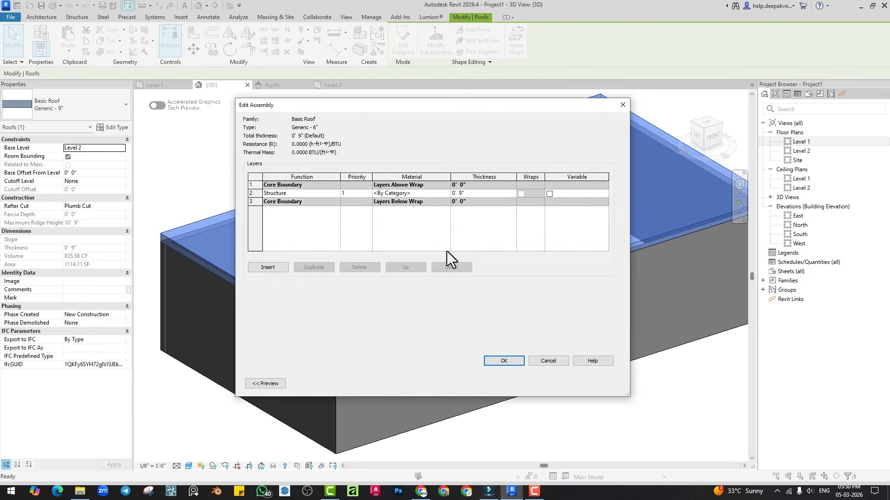
click(265, 383)
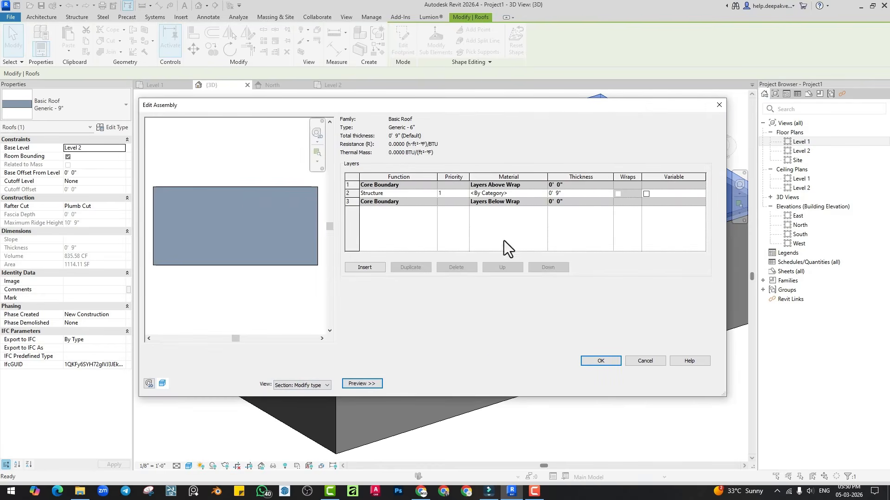
click(402, 194)
click(577, 197)
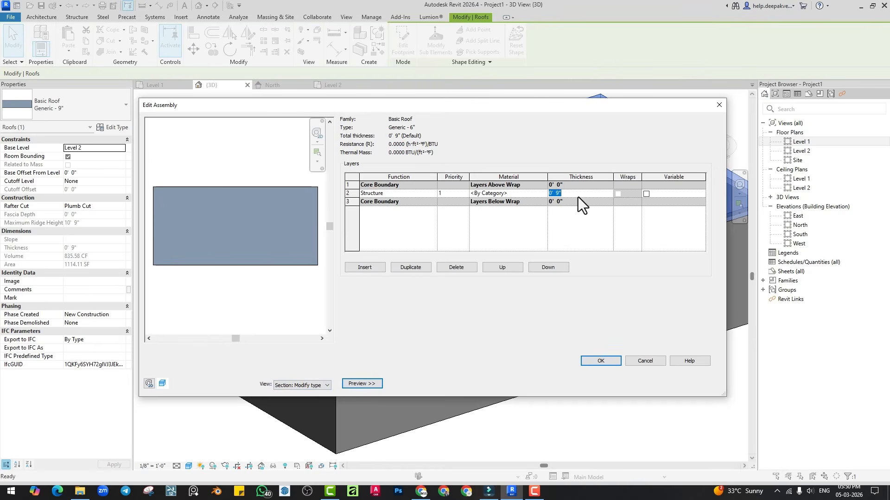
text(4")
Insert a layer above the upper core boundary with function Finish 1 and a thickness of 2"
click(366, 270)
click(502, 267)
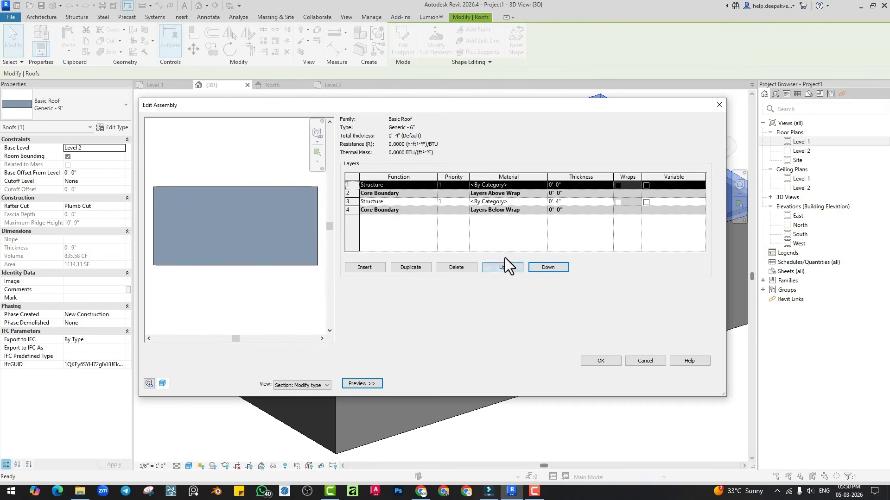
click(429, 185)
click(386, 215)
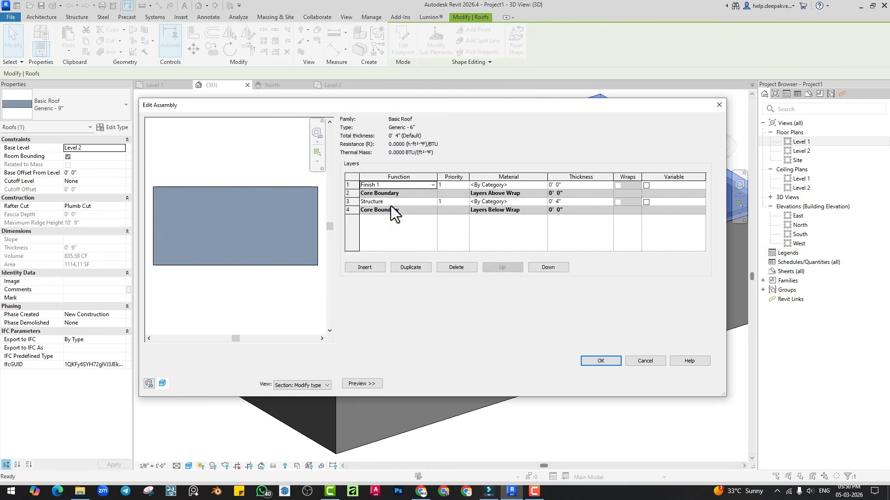
click(577, 186)
text(2)
click(579, 202)
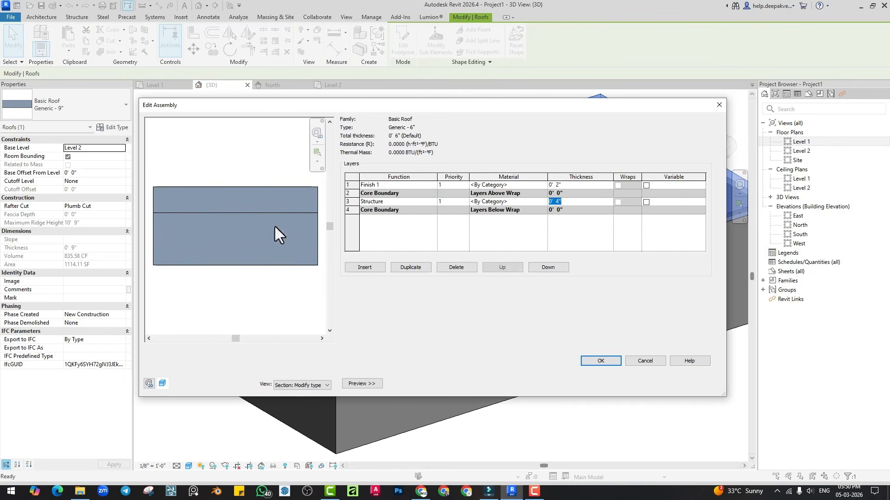
Search the materials for "tile", assign Vinyl Sheet Flooring to the Finish 1 layer, and apply the Generic - 6" assembly to the roof
click(520, 185)
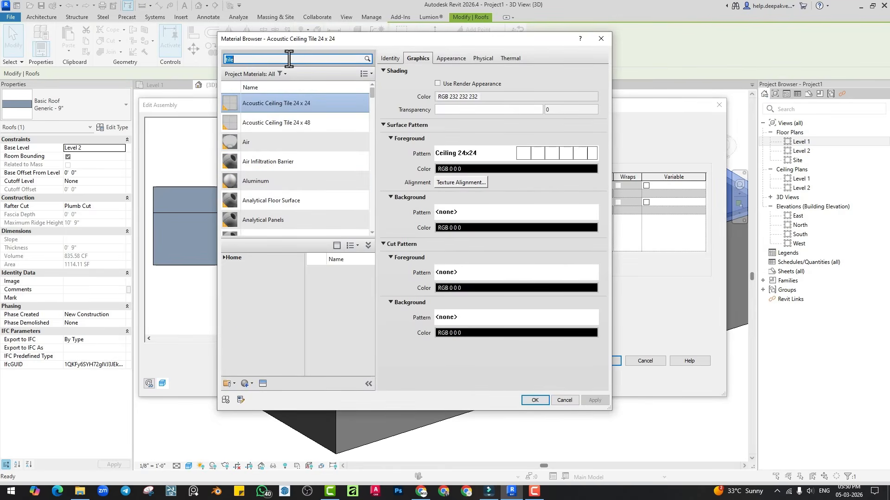
scroll(333, 336, down, 5)
scroll(334, 335, down, 3)
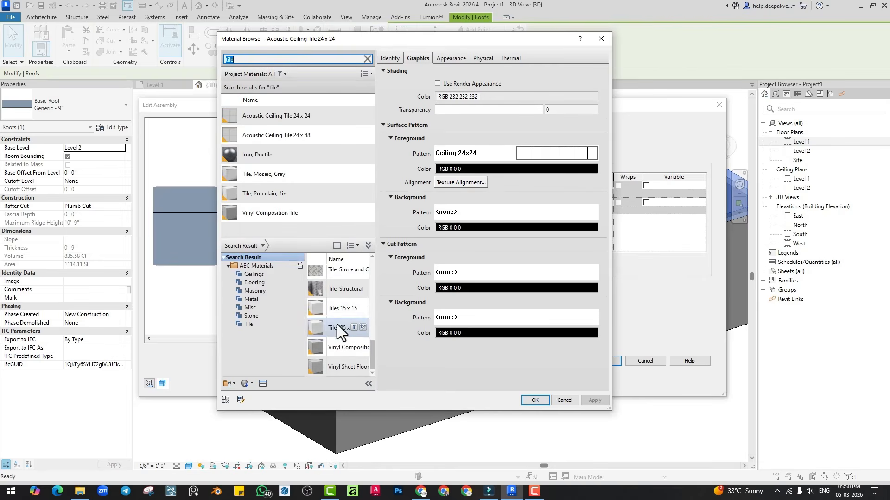
click(354, 367)
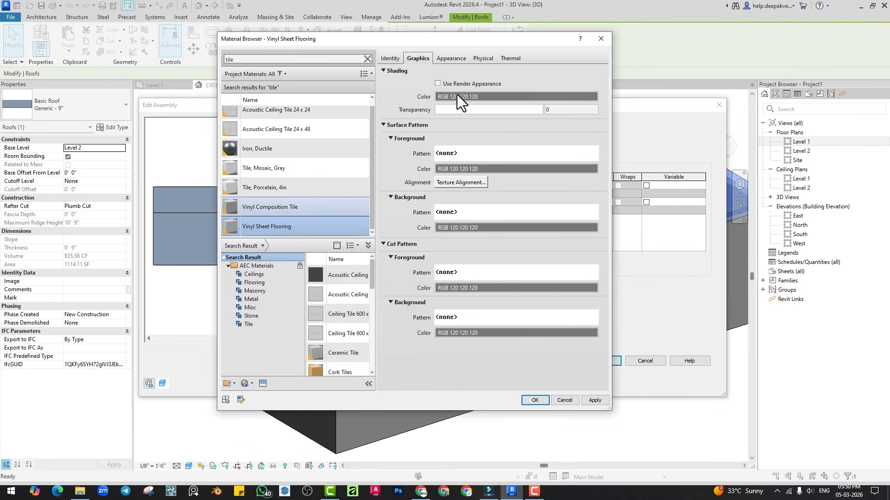
click(531, 400)
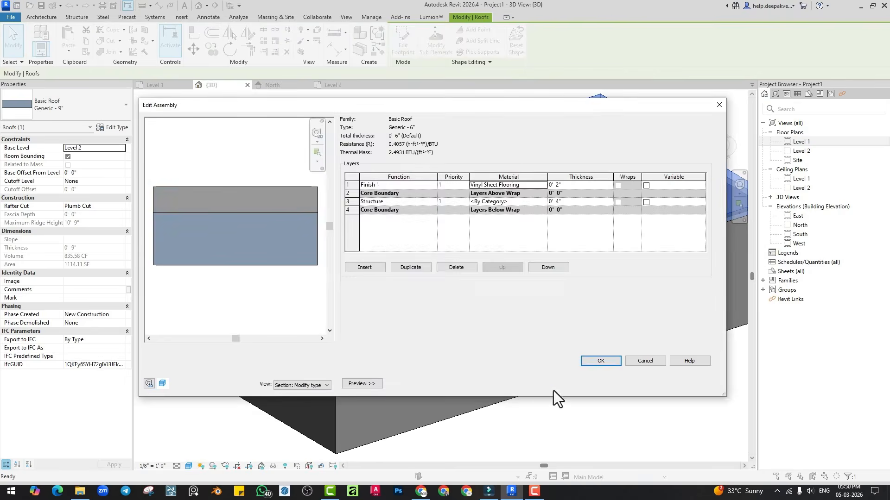
click(610, 362)
click(598, 386)
click(577, 413)
Inspect the roof surface in the 3D view using the Textures and Realistic visual styles
scroll(324, 339, up, 5)
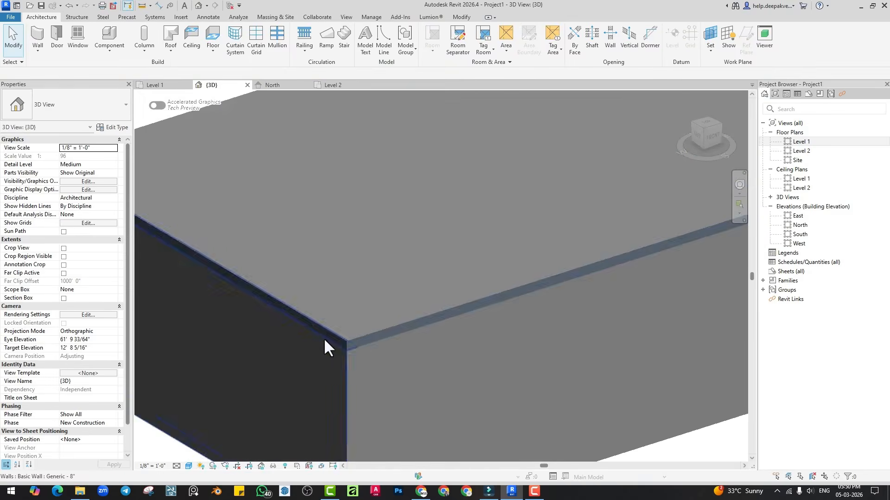
click(188, 465)
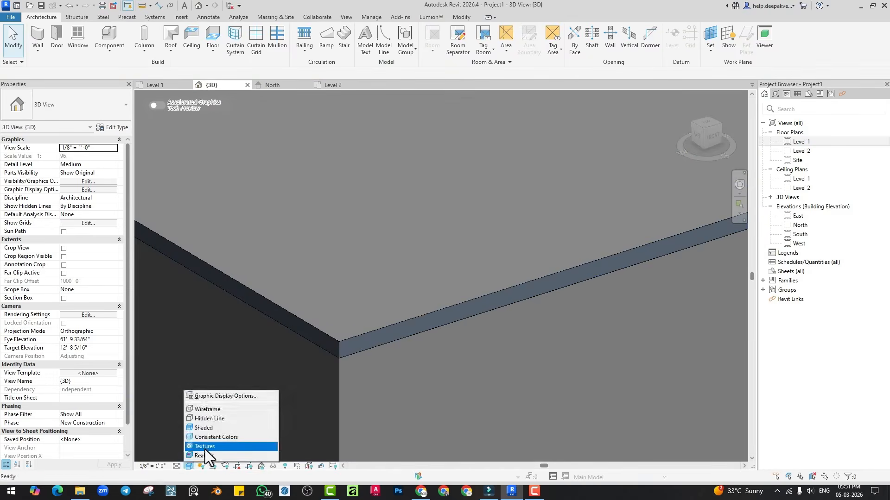
click(200, 443)
scroll(354, 376, down, 5)
shift+middle_drag(354, 376, 324, 482)
click(189, 466)
click(202, 456)
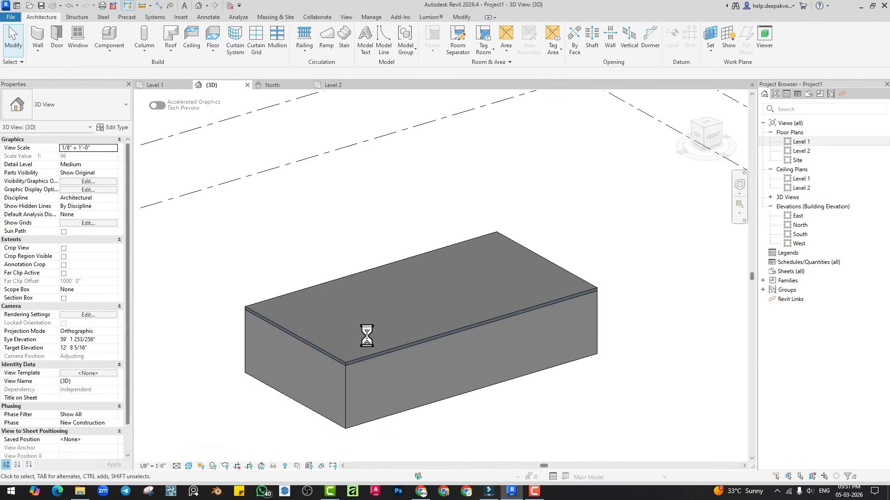
Change the Finish 1 layer's material to Wood Planks in the roof's Generic - 6" assembly and apply the type edit
scroll(362, 336, up, 3)
click(338, 377)
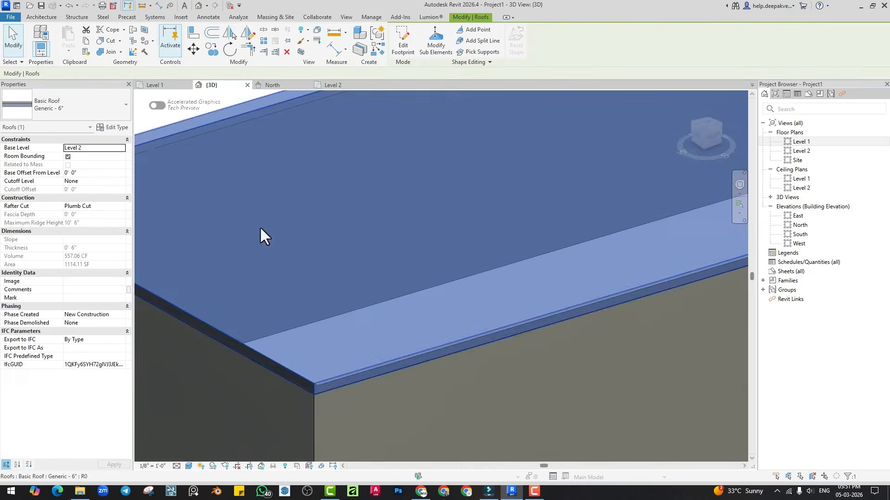
click(113, 128)
click(609, 195)
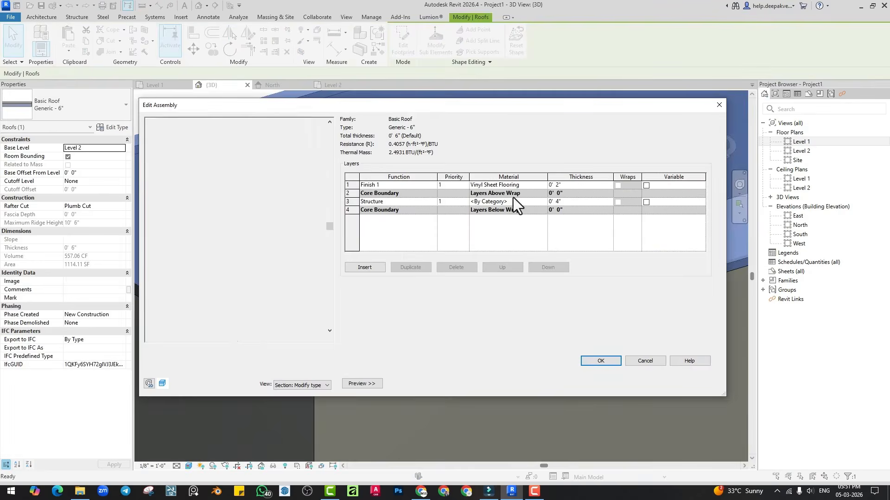
click(544, 186)
click(543, 185)
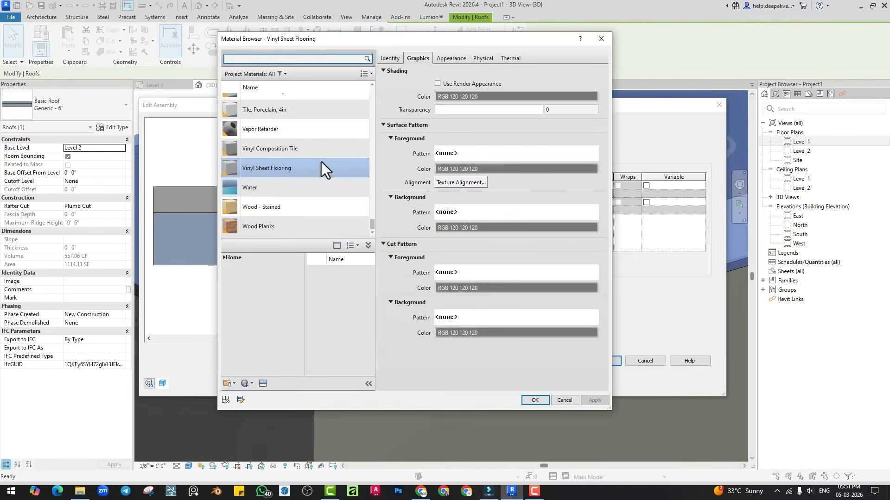
double_click(265, 223)
click(601, 362)
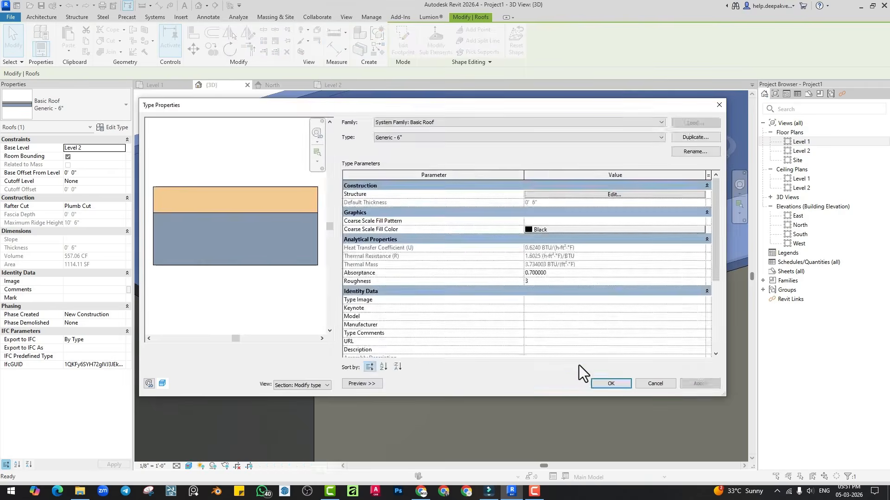
click(607, 385)
key(Escape)
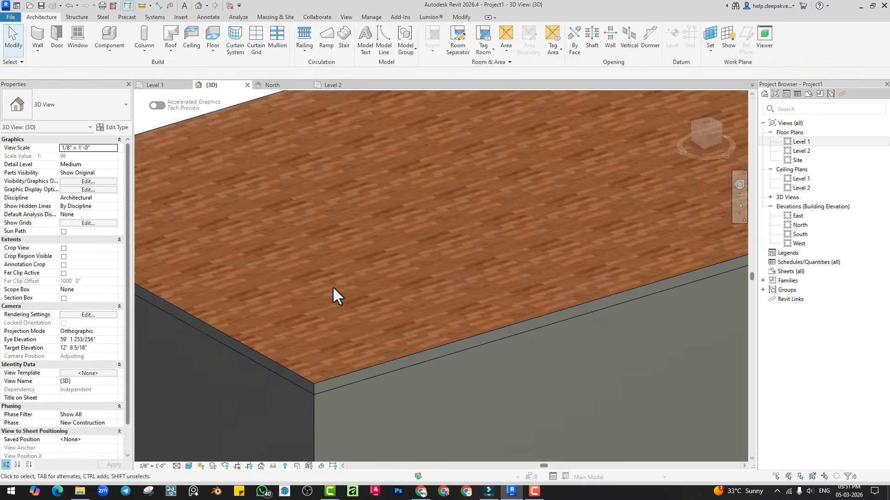
Review the whole wood-finished roof in 3D and set the view's visual style to Shaded
scroll(332, 285, down, 2)
scroll(366, 301, down, 3)
shift+middle_drag(365, 313, 417, 296)
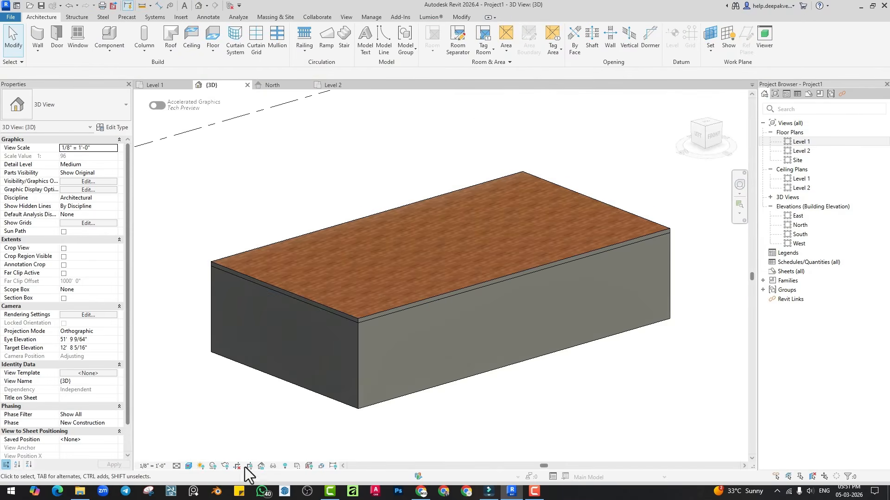
click(189, 466)
click(204, 428)
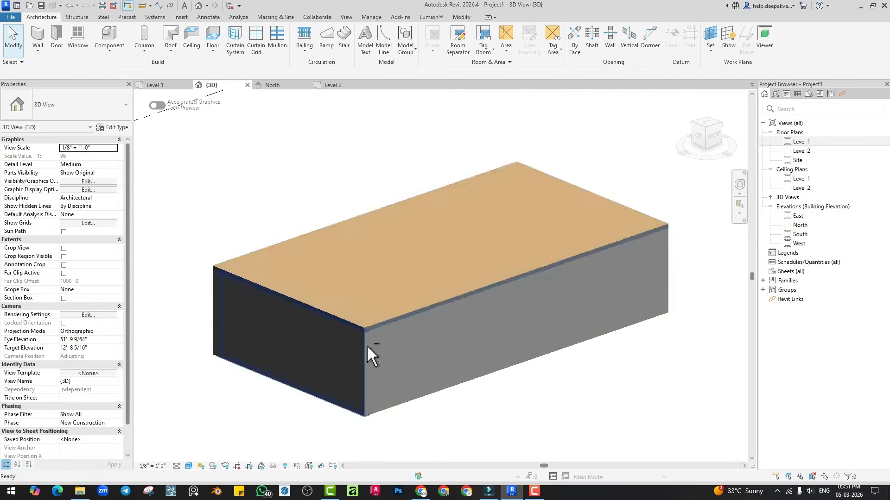
Delete the flat Generic - 6" roof from the building, leaving the four walls
shift+middle_drag(366, 345, 366, 322)
click(366, 321)
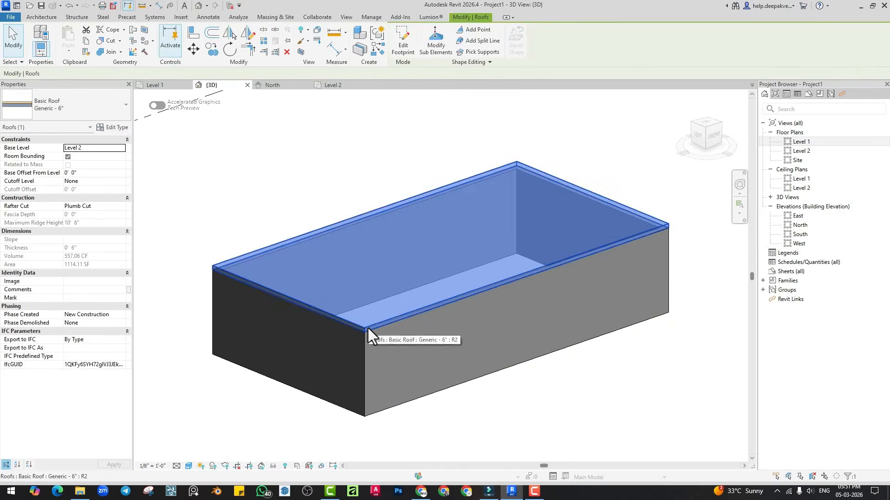
key(Delete)
shift+middle_drag(371, 321, 319, 343)
Show the available roof creation commands, including Roof by Footprint, Roof by Extrusion and Roof by Face
click(172, 51)
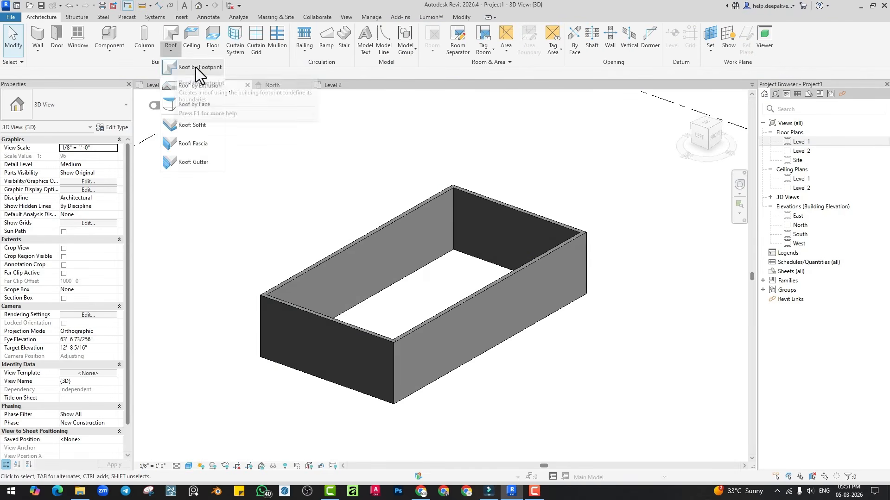
click(302, 139)
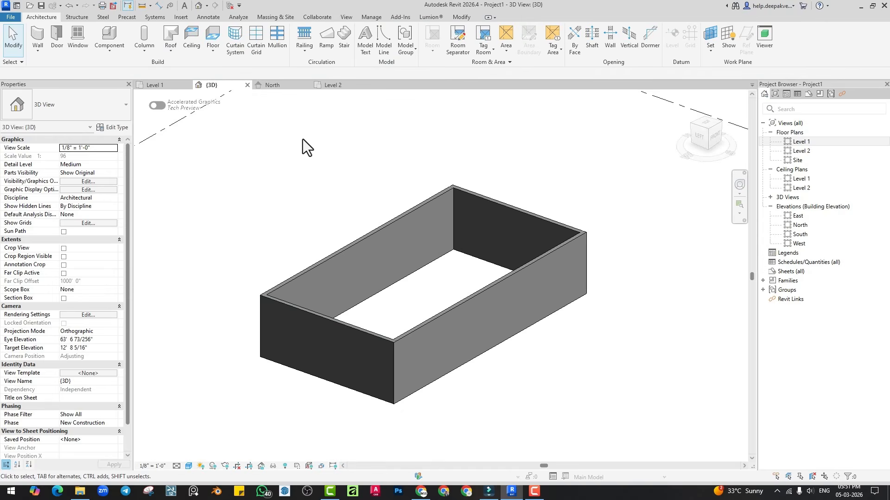
click(169, 55)
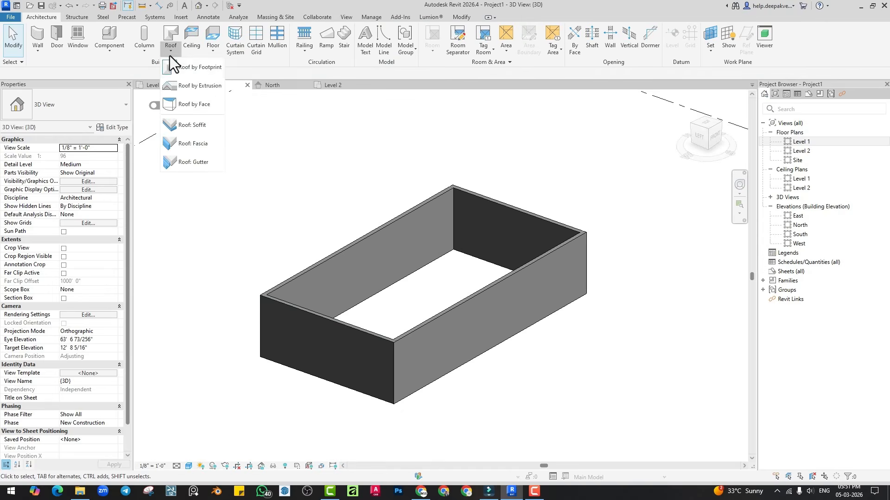